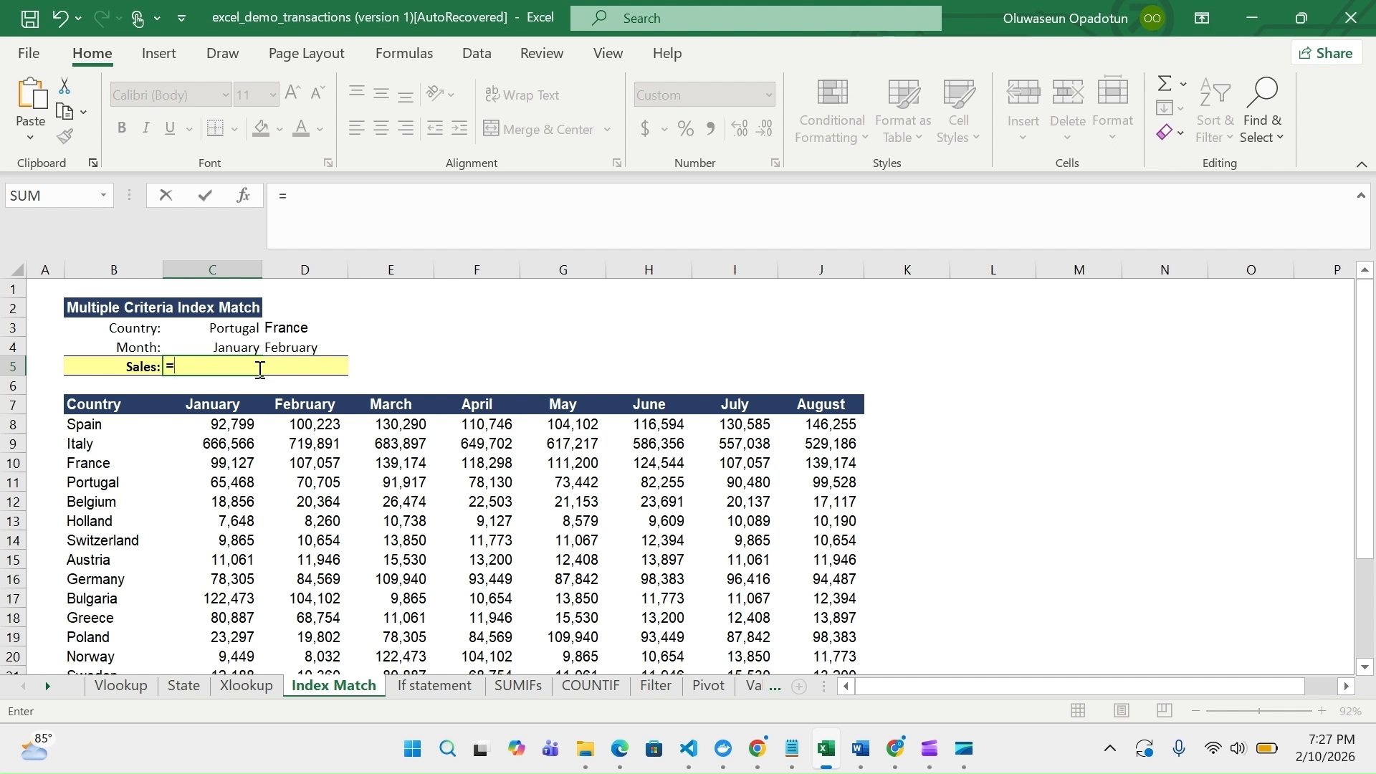
Start an INDEX formula in the Sales cell C5 with the monthly sales figures C8:J27 as its array
text(inde)
key(BackSpace)
text(x)
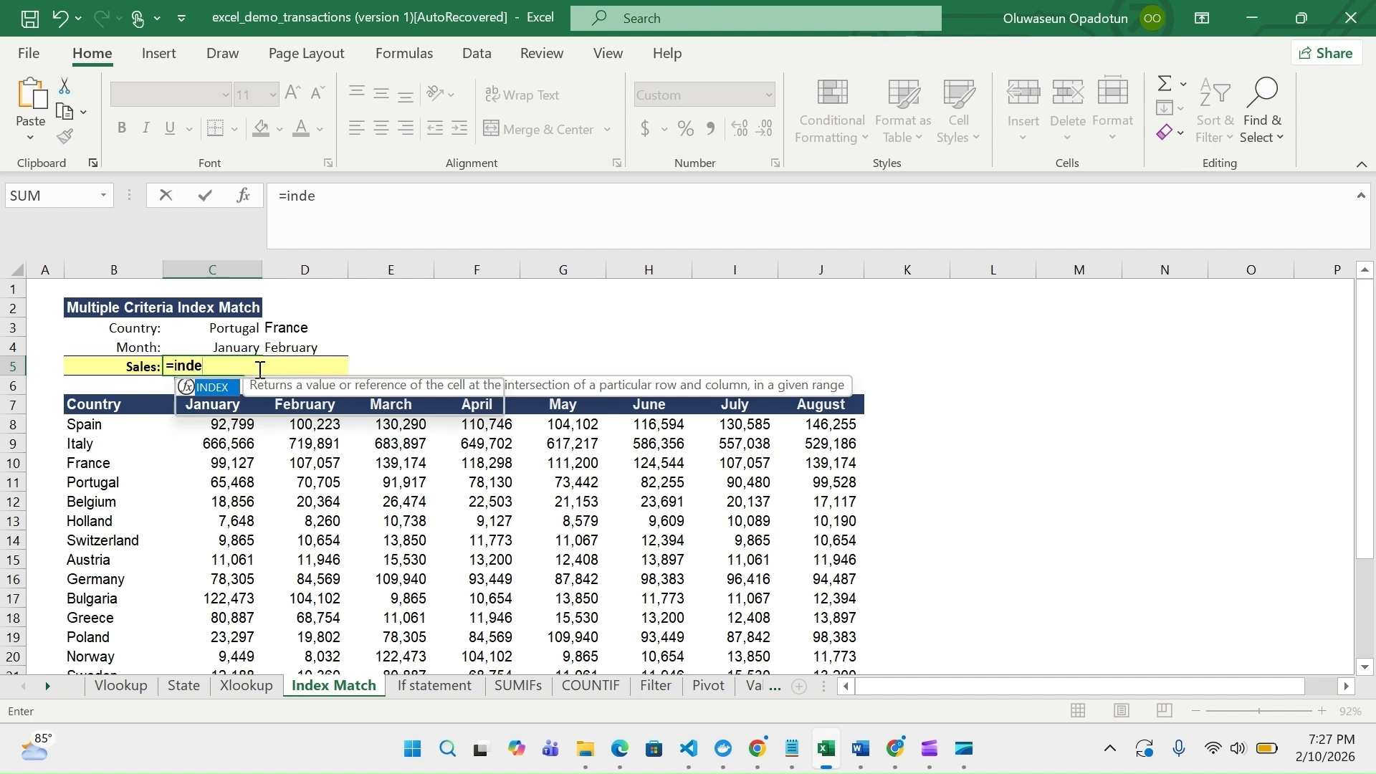
key(Tab)
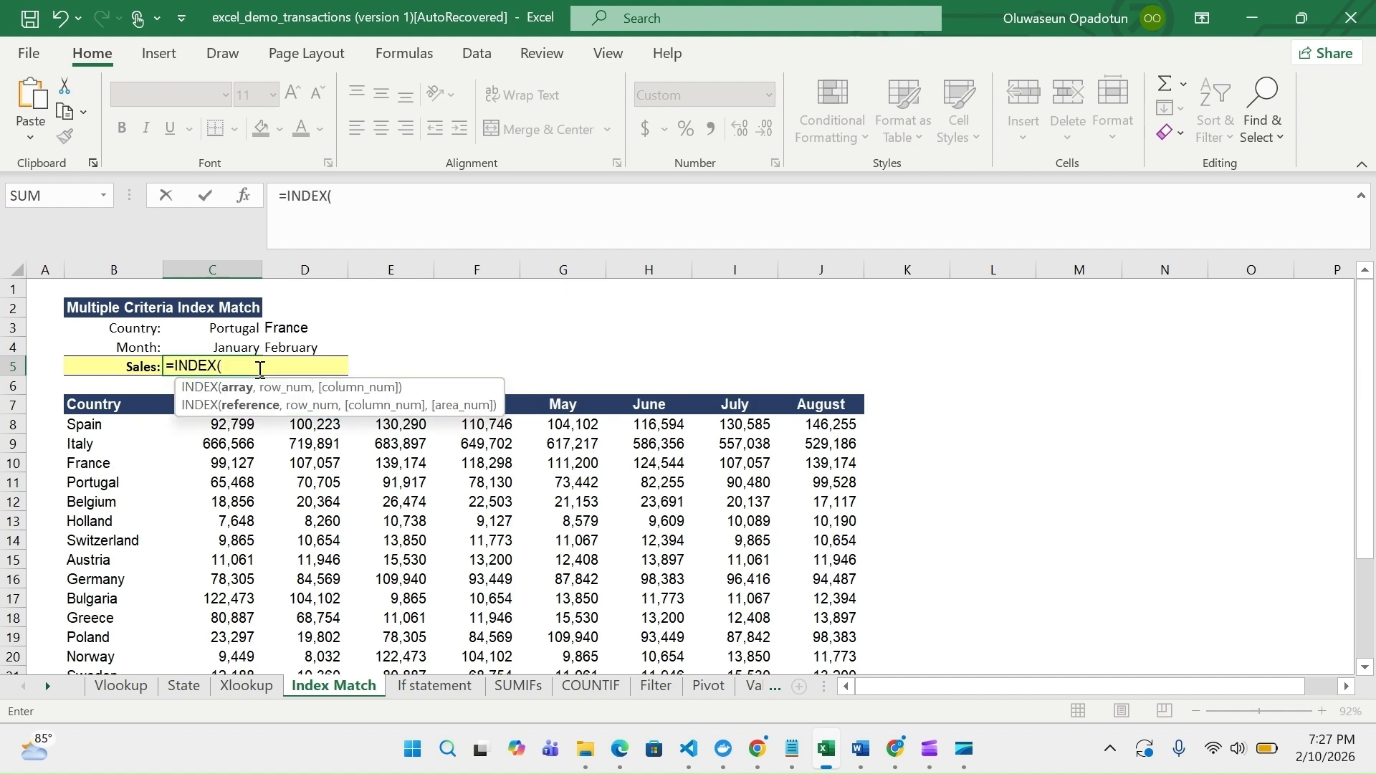
key(ctrl)
key(ctrl)
click(224, 426)
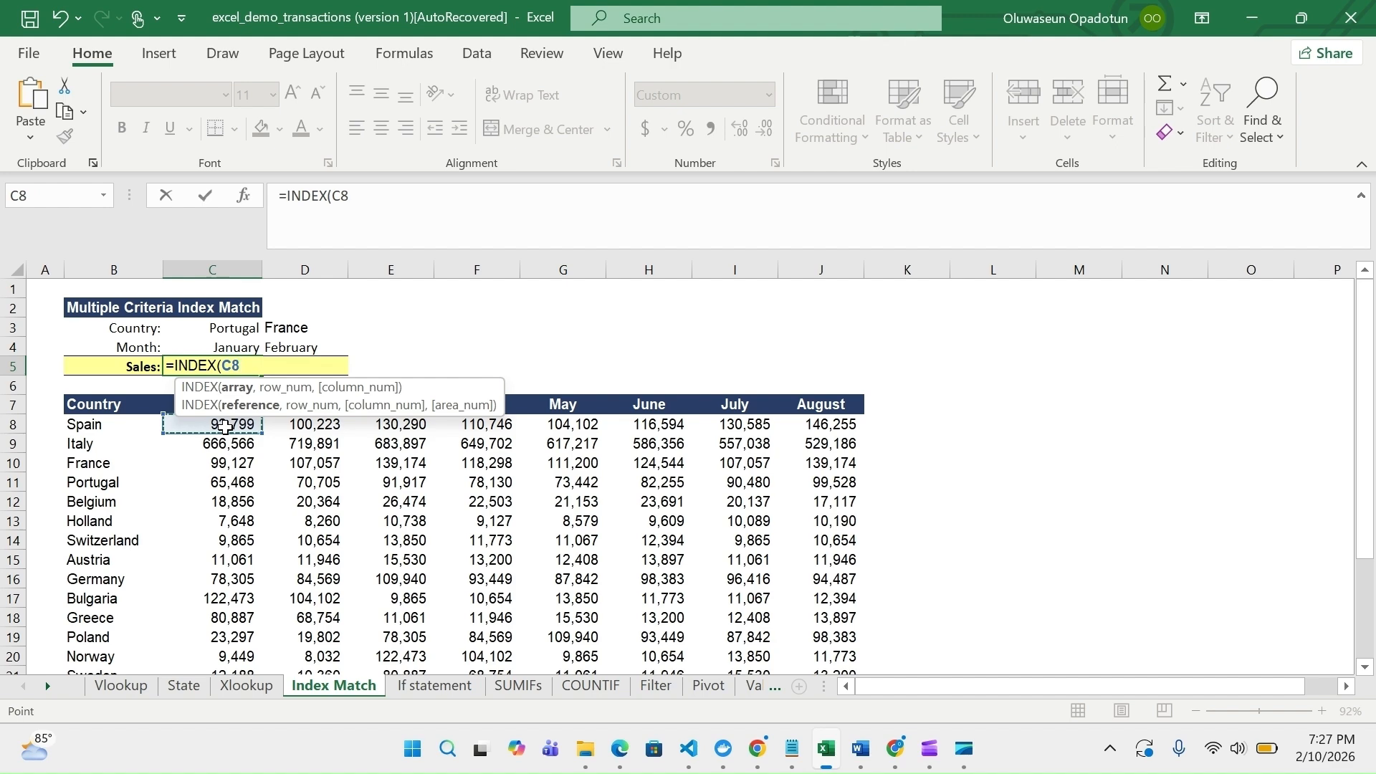
key(ctrl+shift+Down)
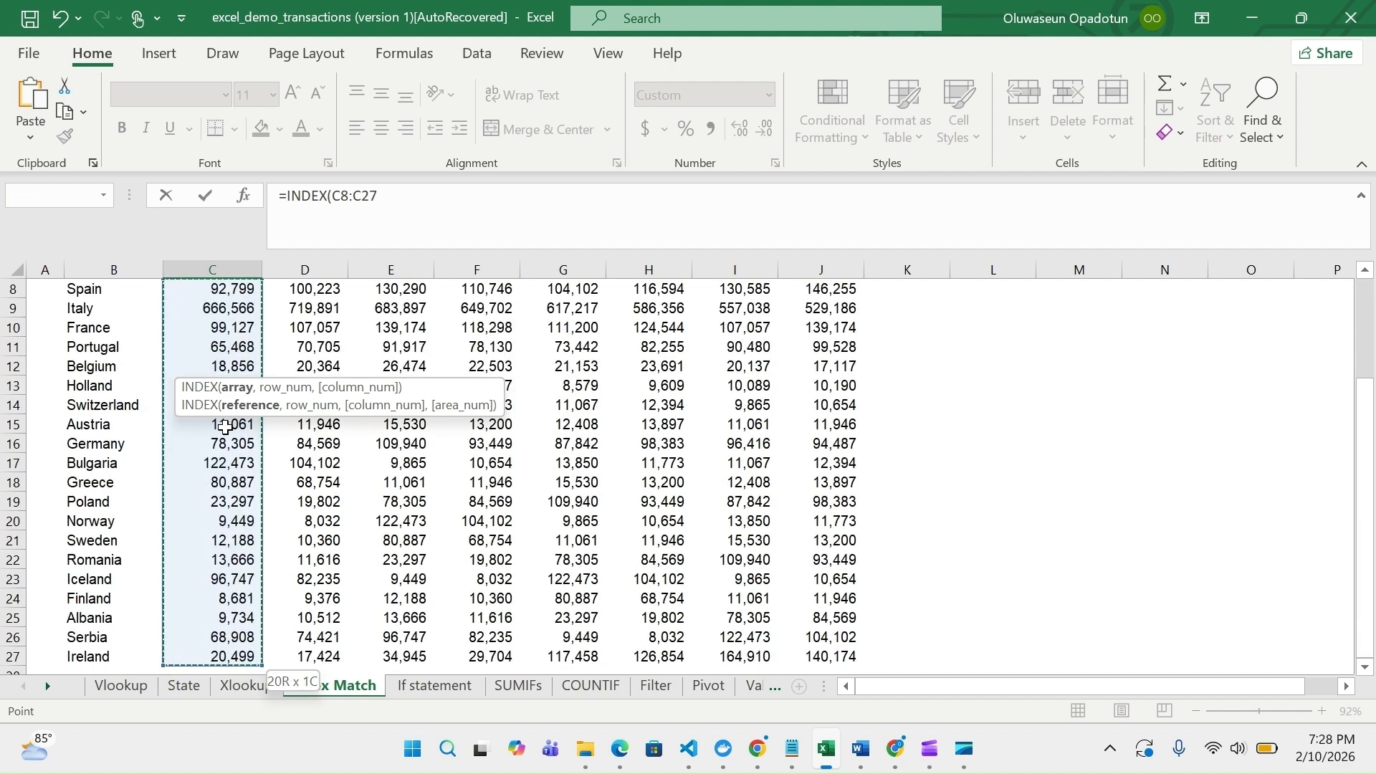
key(ctrl+shift+Right)
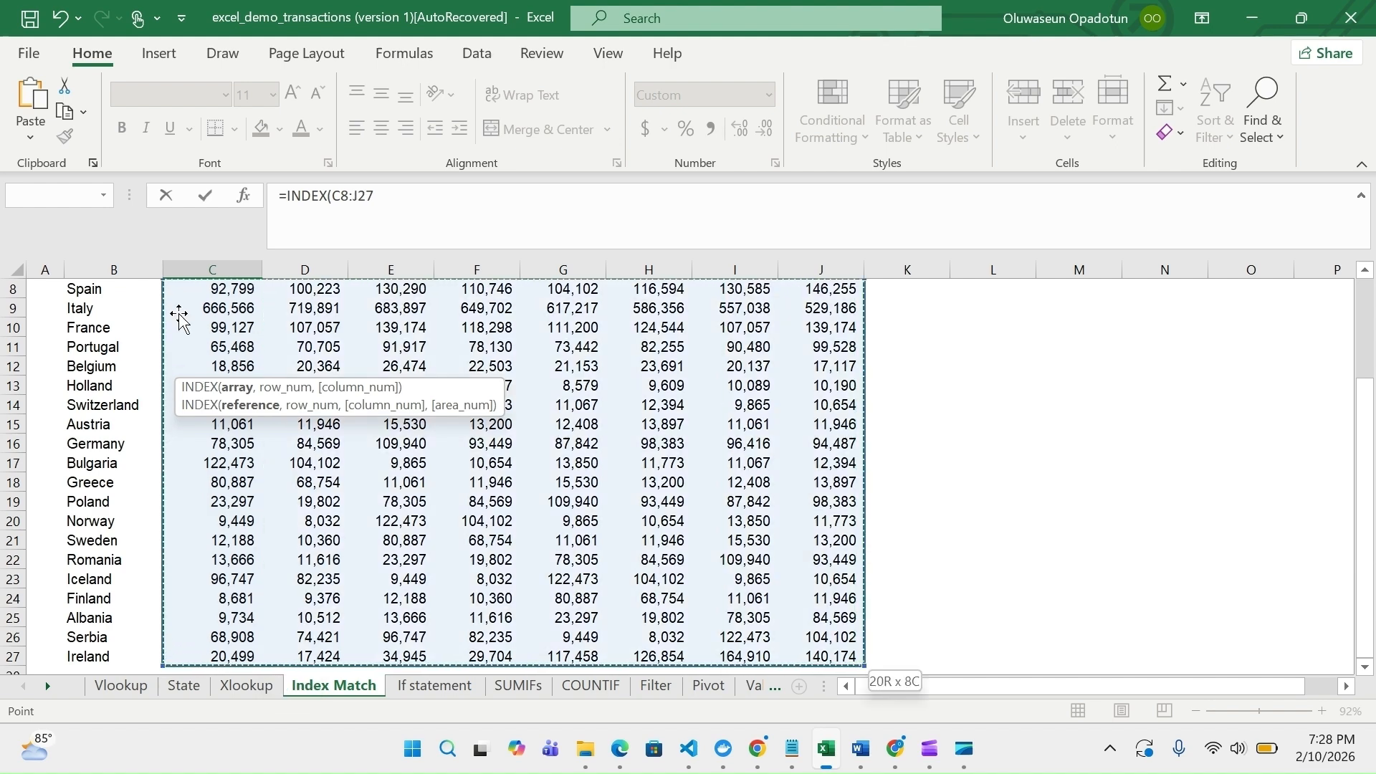
scroll(597, 452, up, 3)
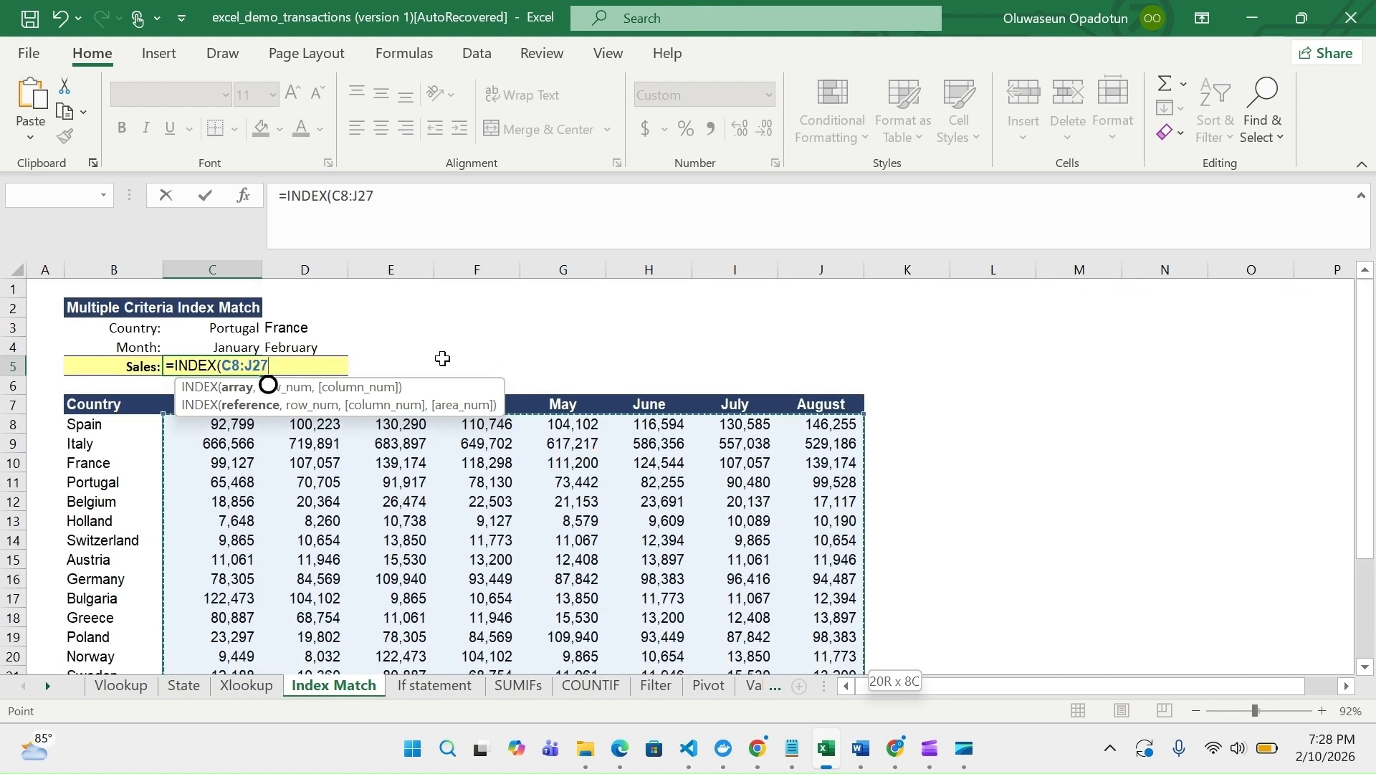
text(,)
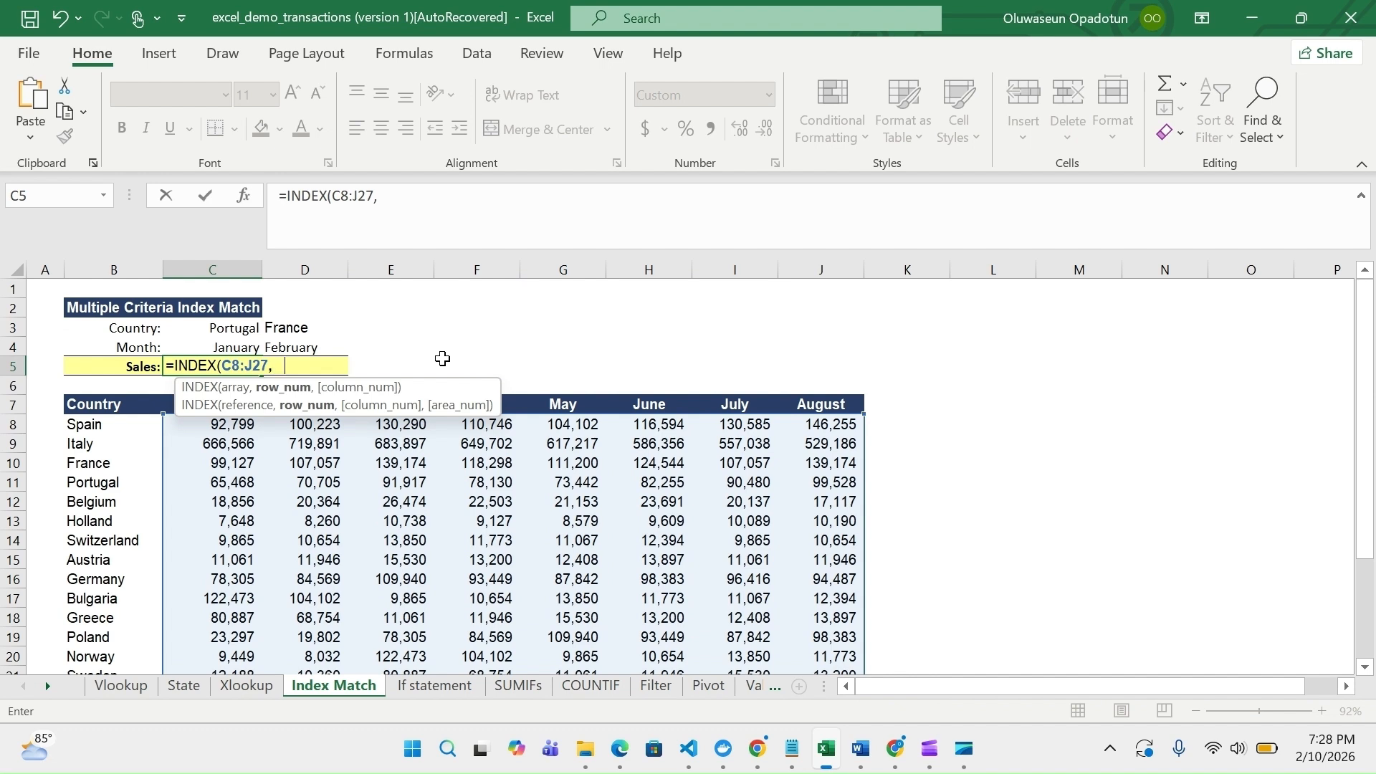
text(matc)
Add a MATCH as the INDEX row number, looking up the country in C3 within the country list B8:B27
key(Tab)
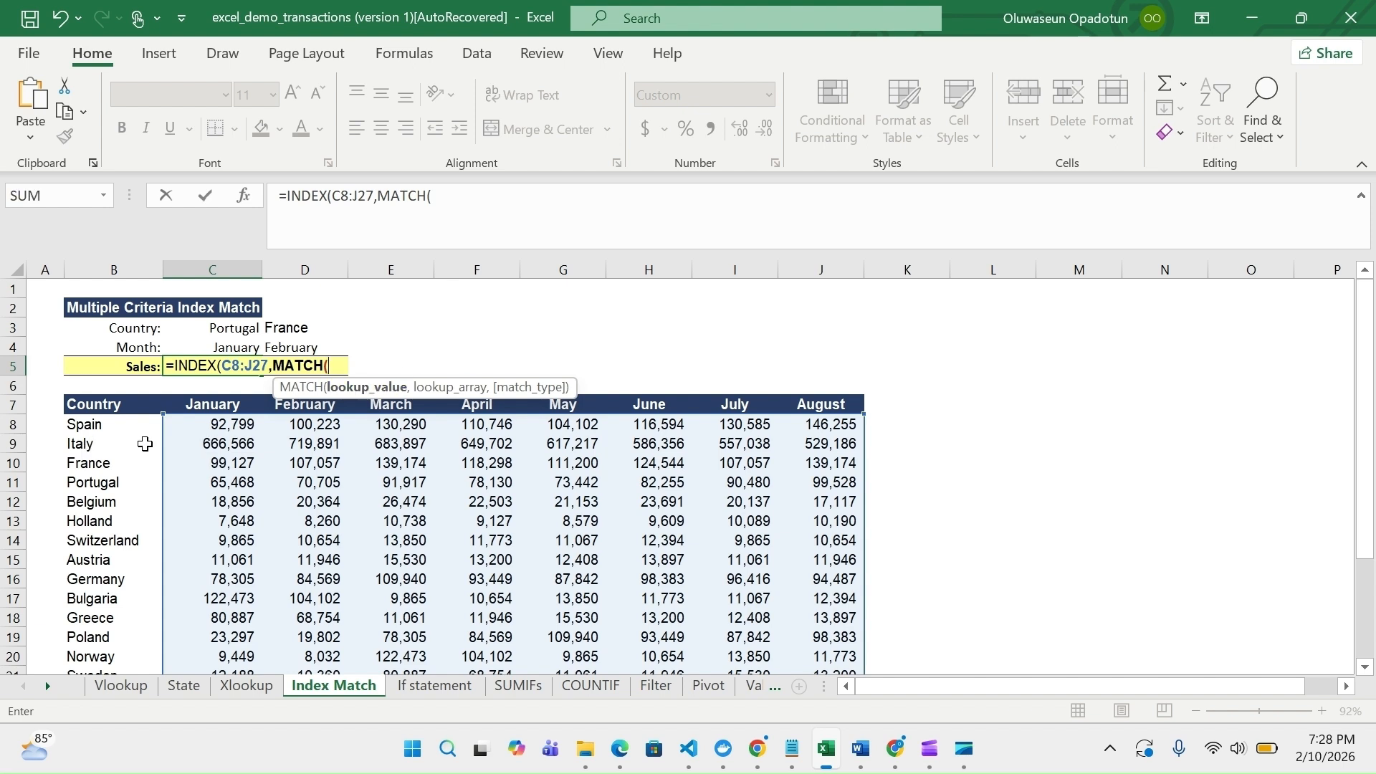
click(236, 330)
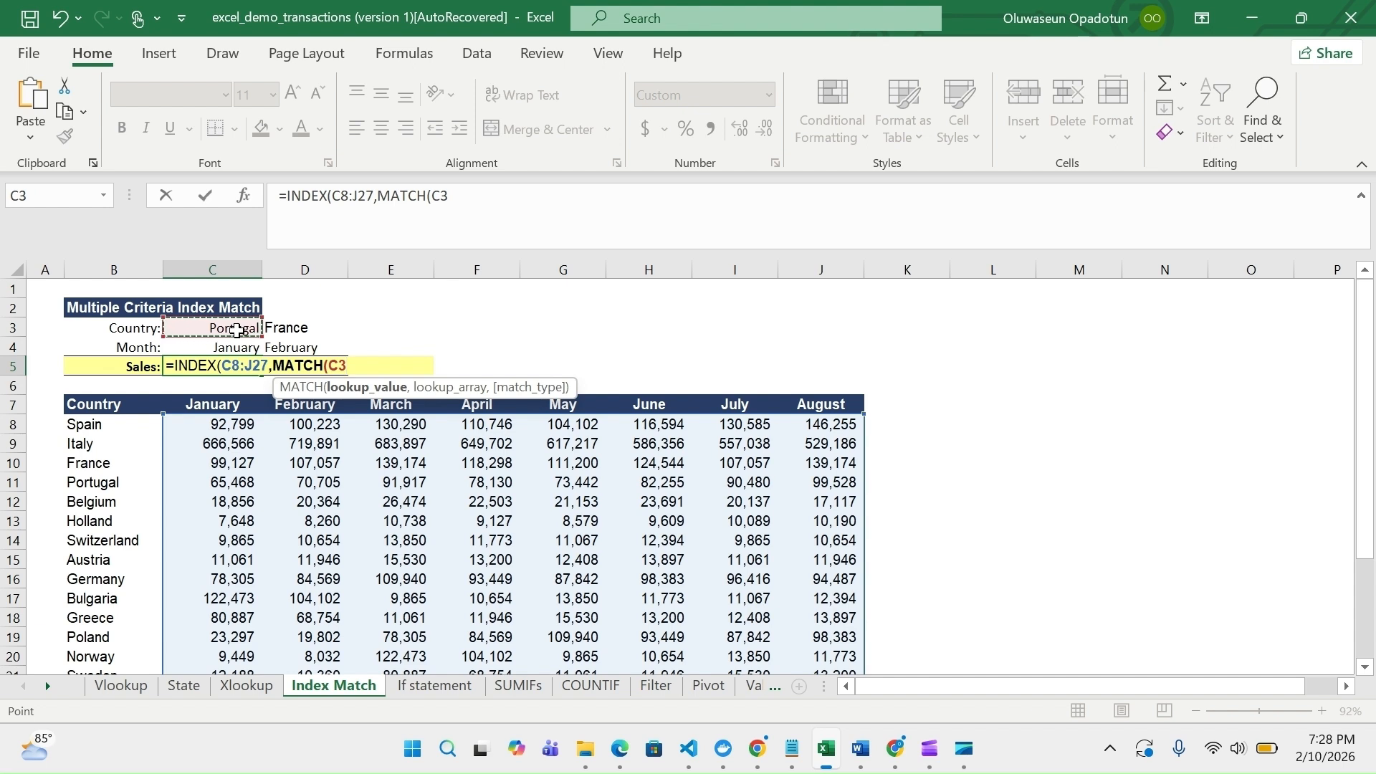
text(,)
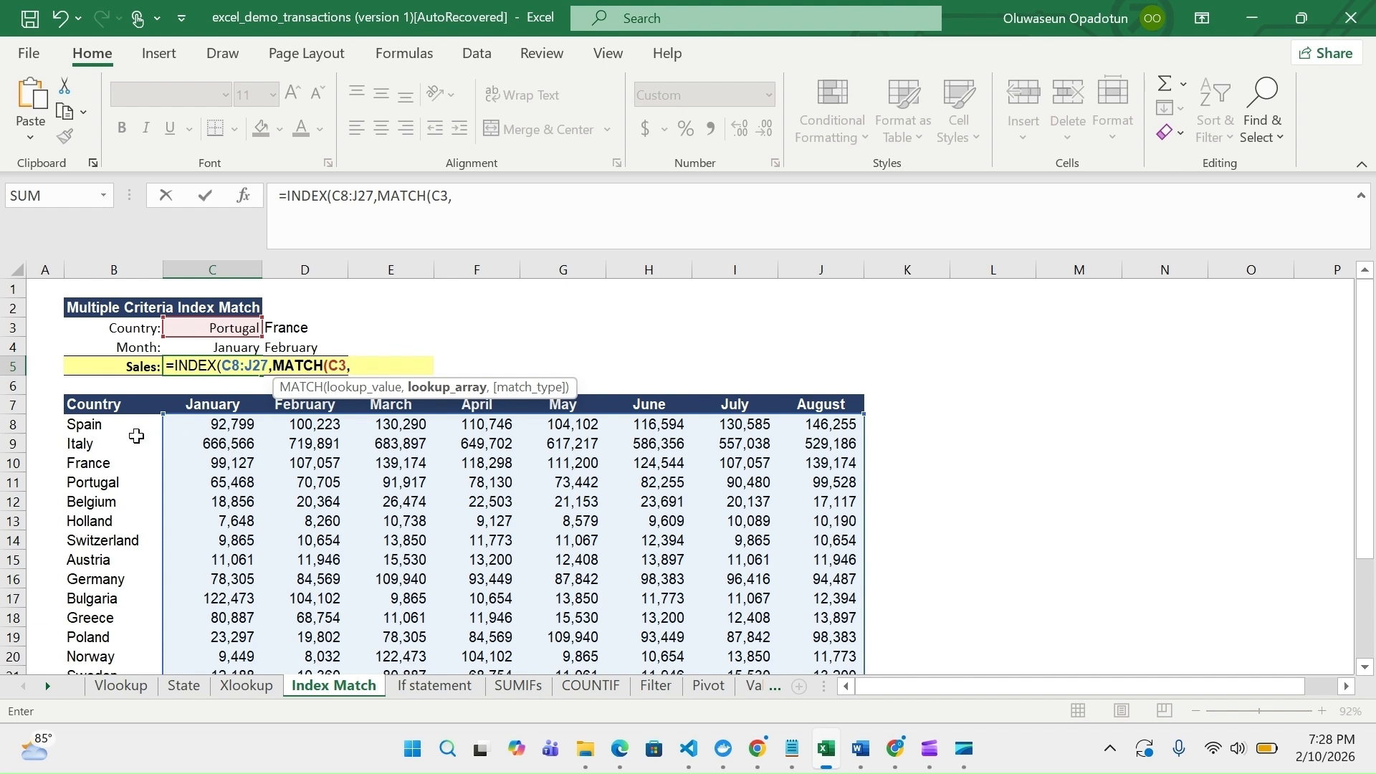
click(116, 425)
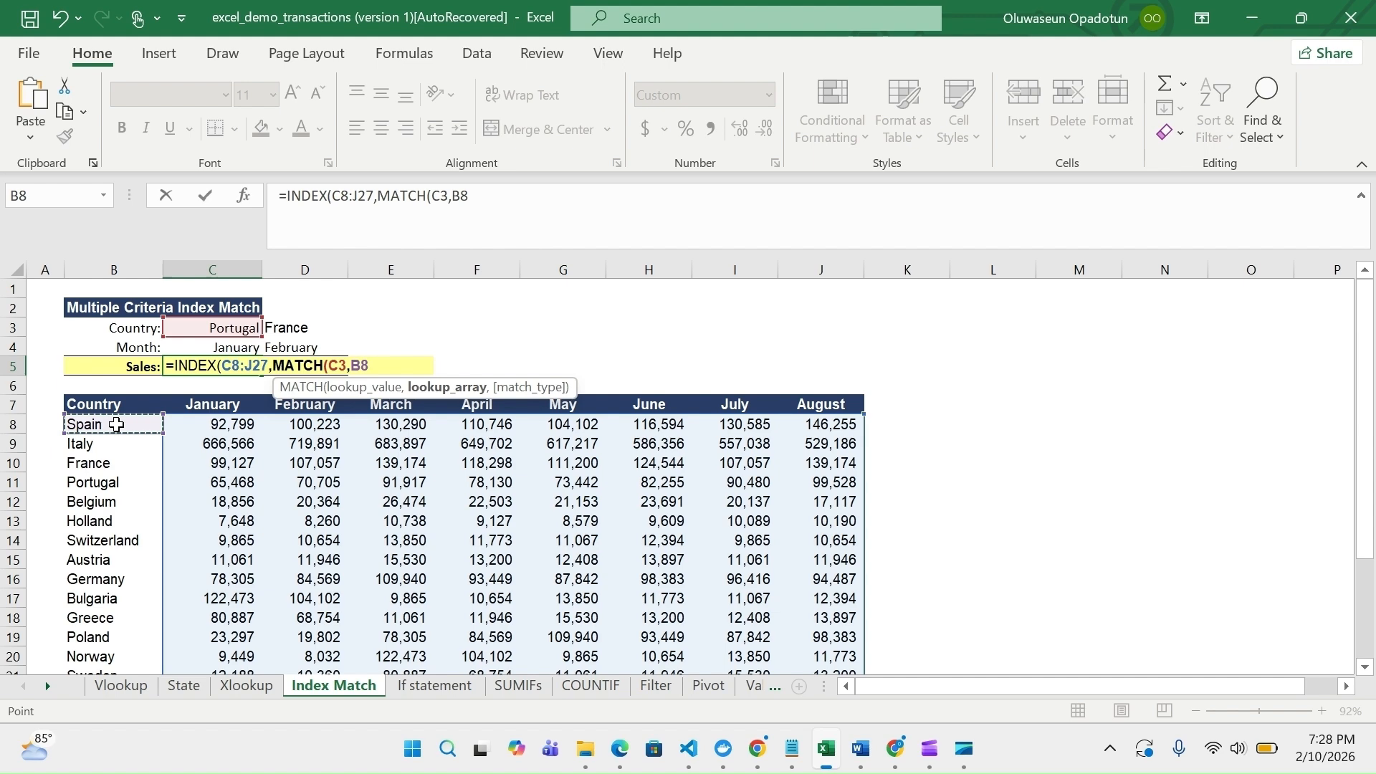
key(ctrl+shift+Down)
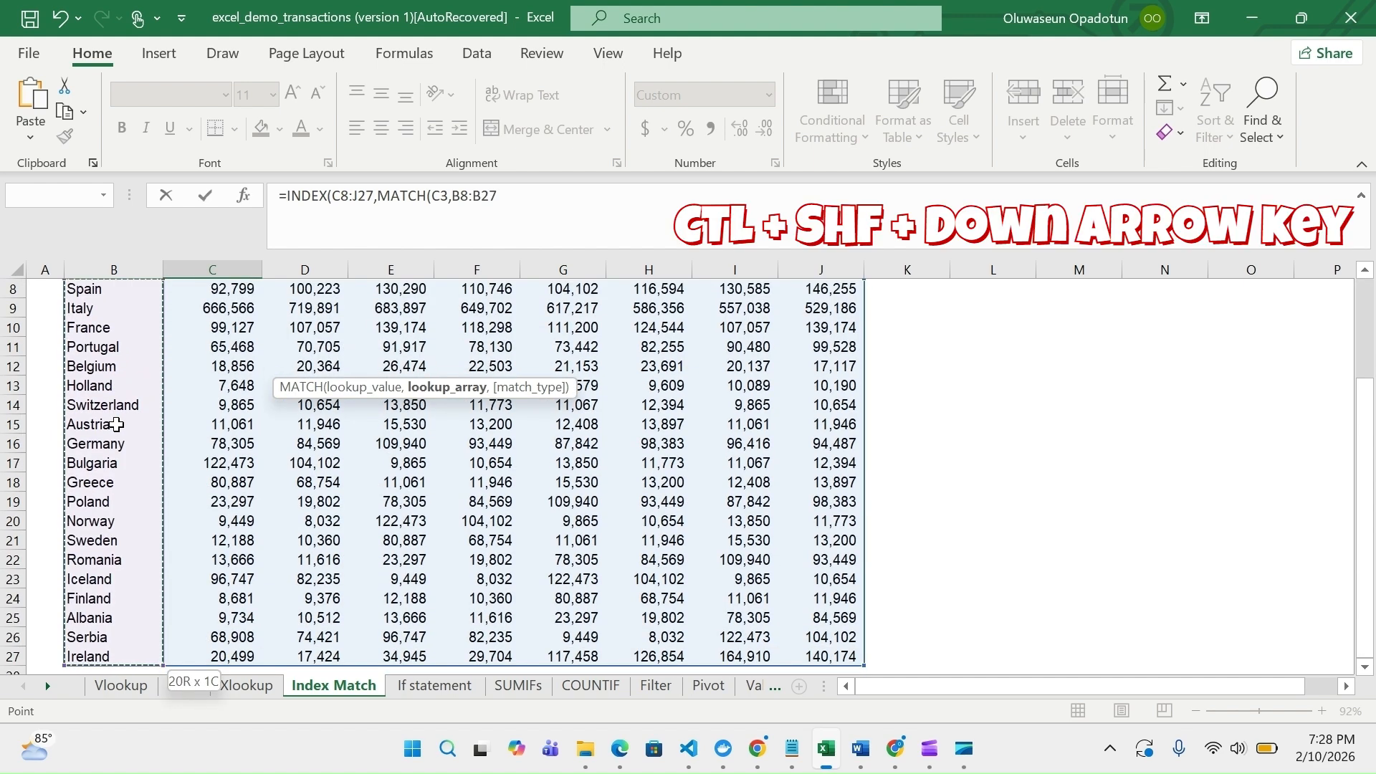
scroll(116, 425, up, 3)
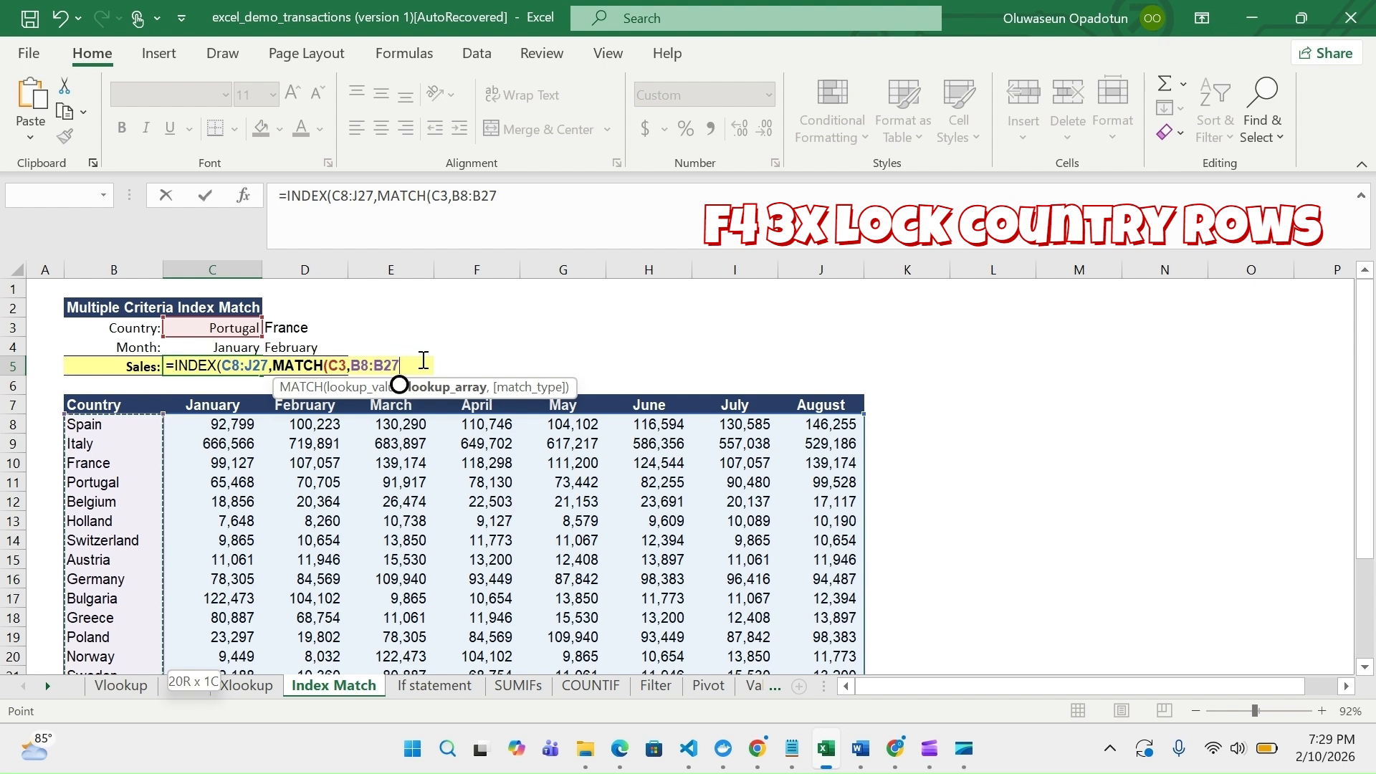
Lock the country lookup range as $B8:$B27 and close this MATCH with match type 0
key(F4)
key(F4)
key(F4)
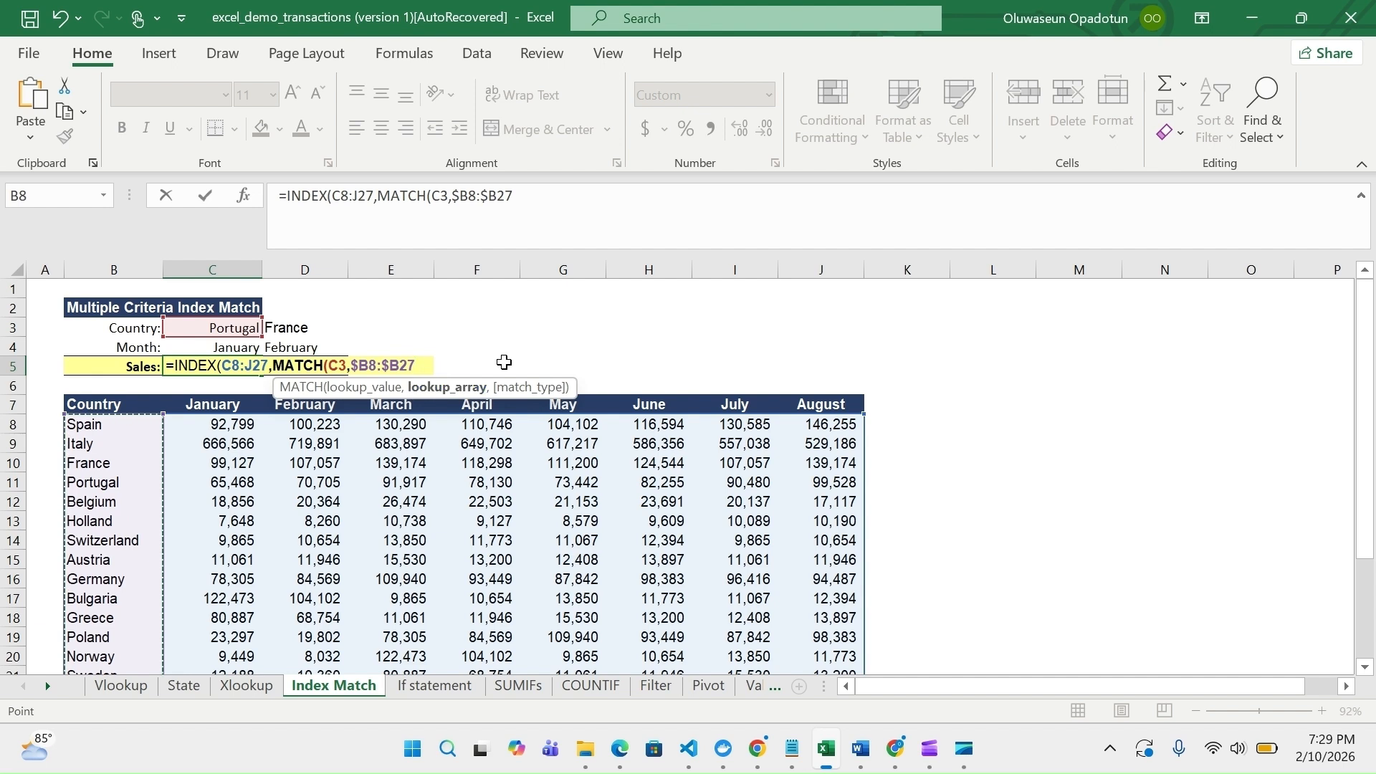
text(,0)
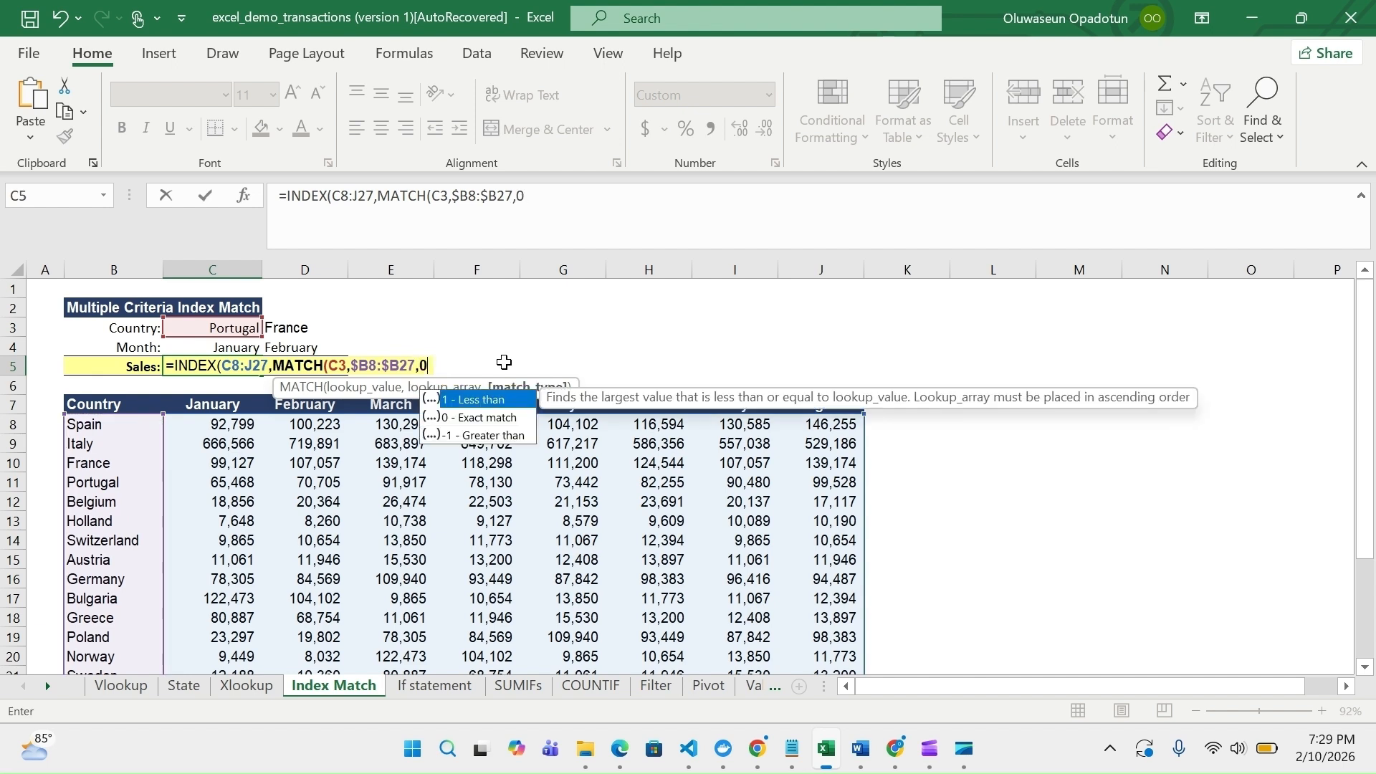
text())
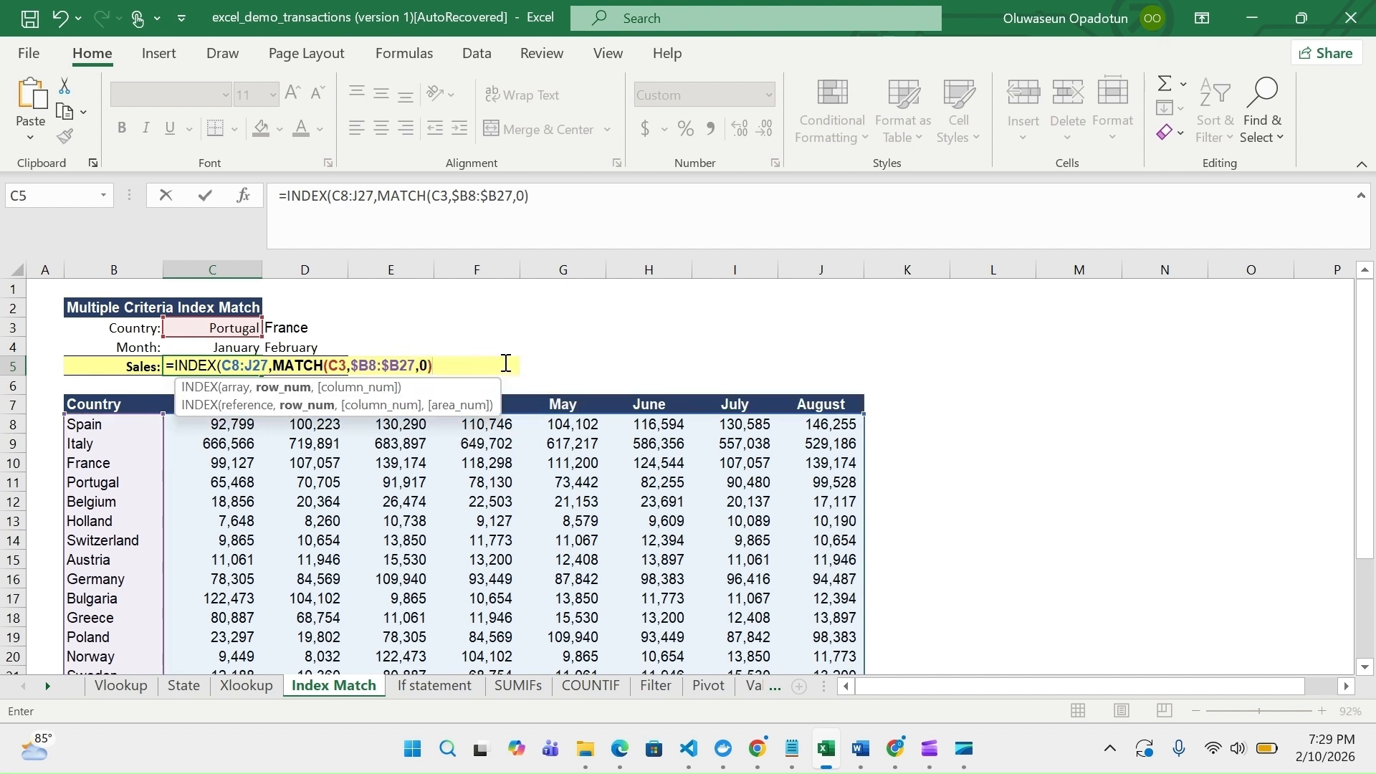
text(,)
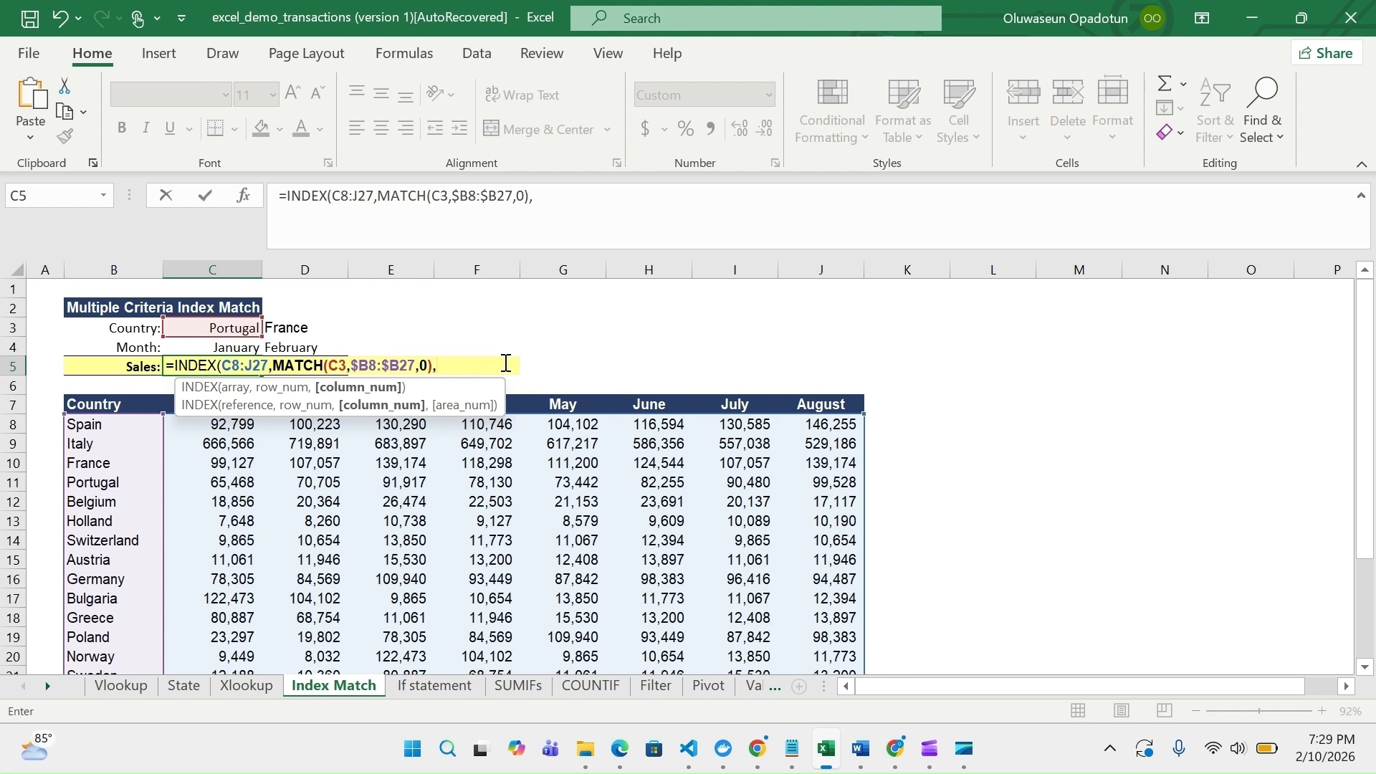
text(mat)
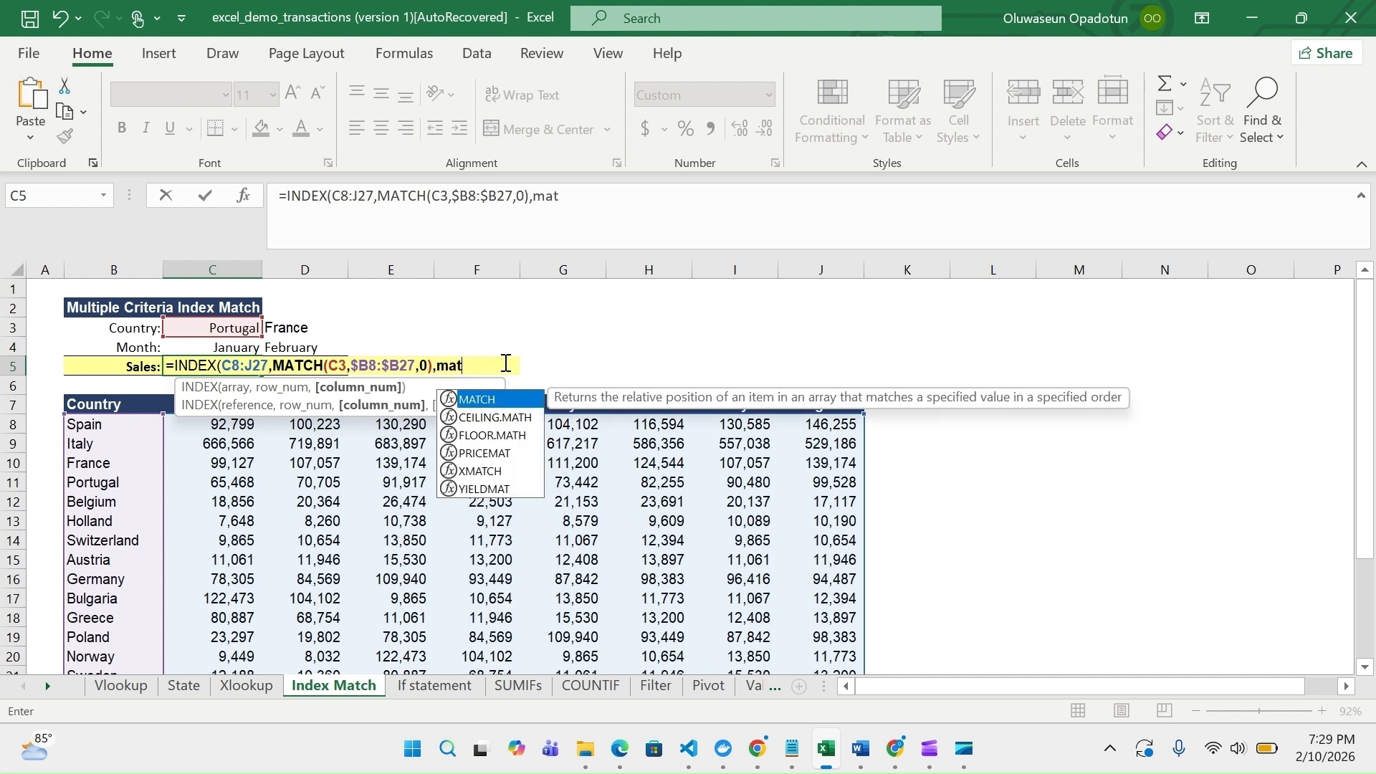
Add a second MATCH as the INDEX column number, looking up the month in C4 within the header row C7:J7
double_click(482, 400)
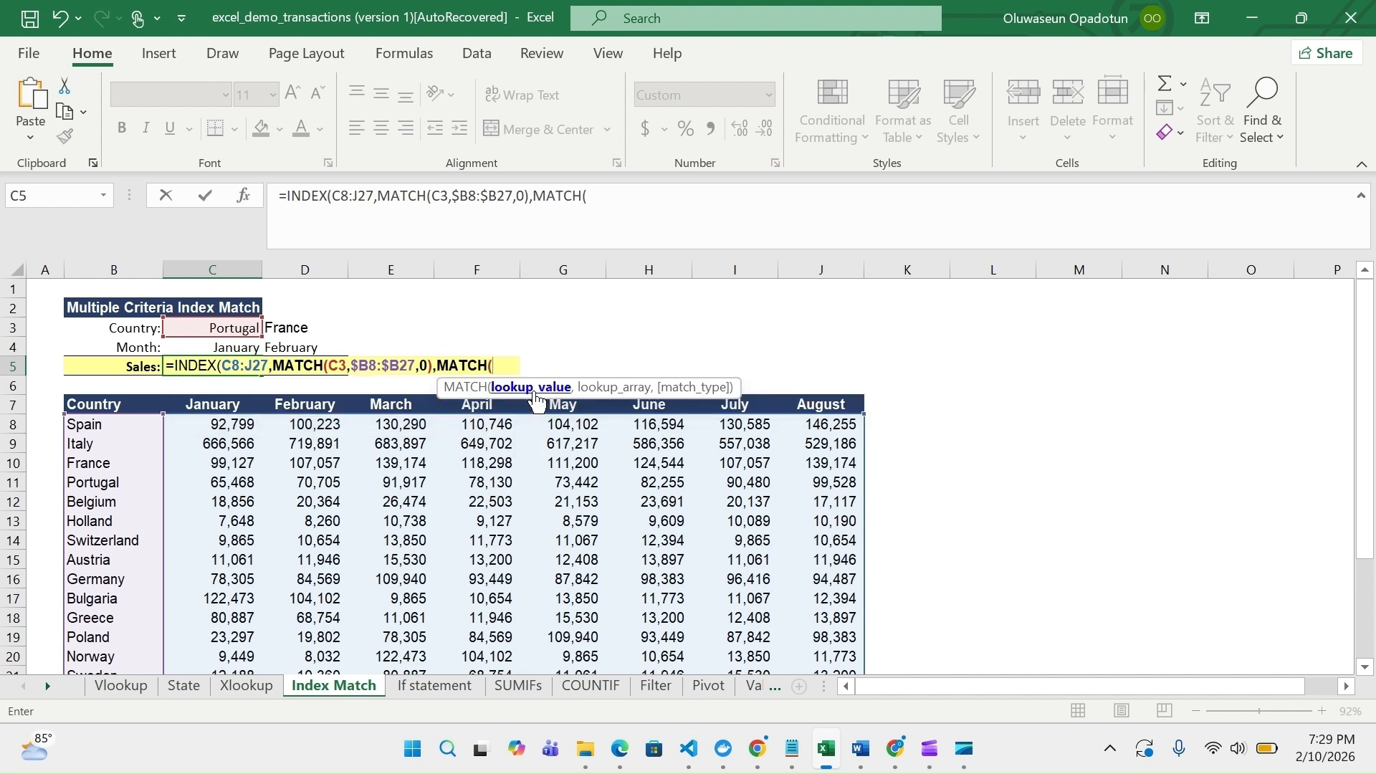
click(230, 348)
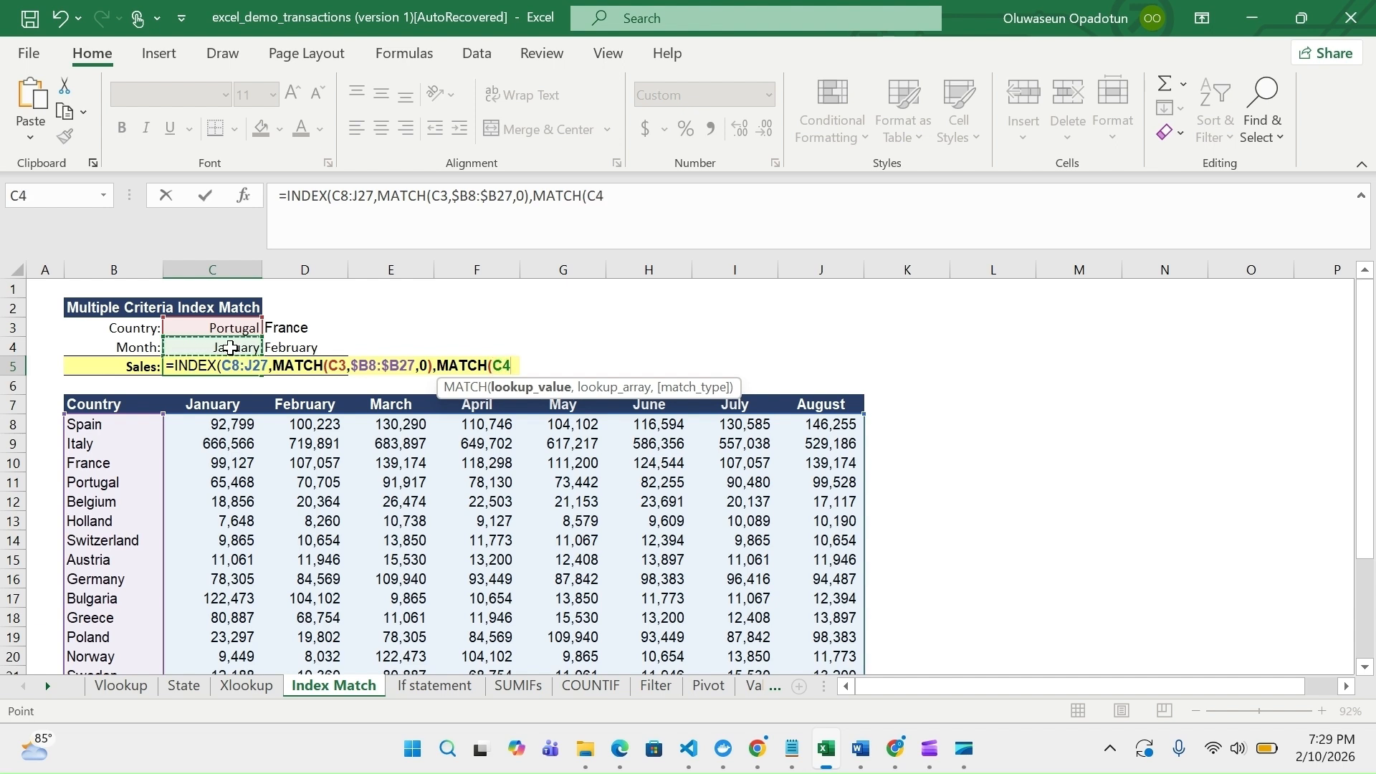
text(,)
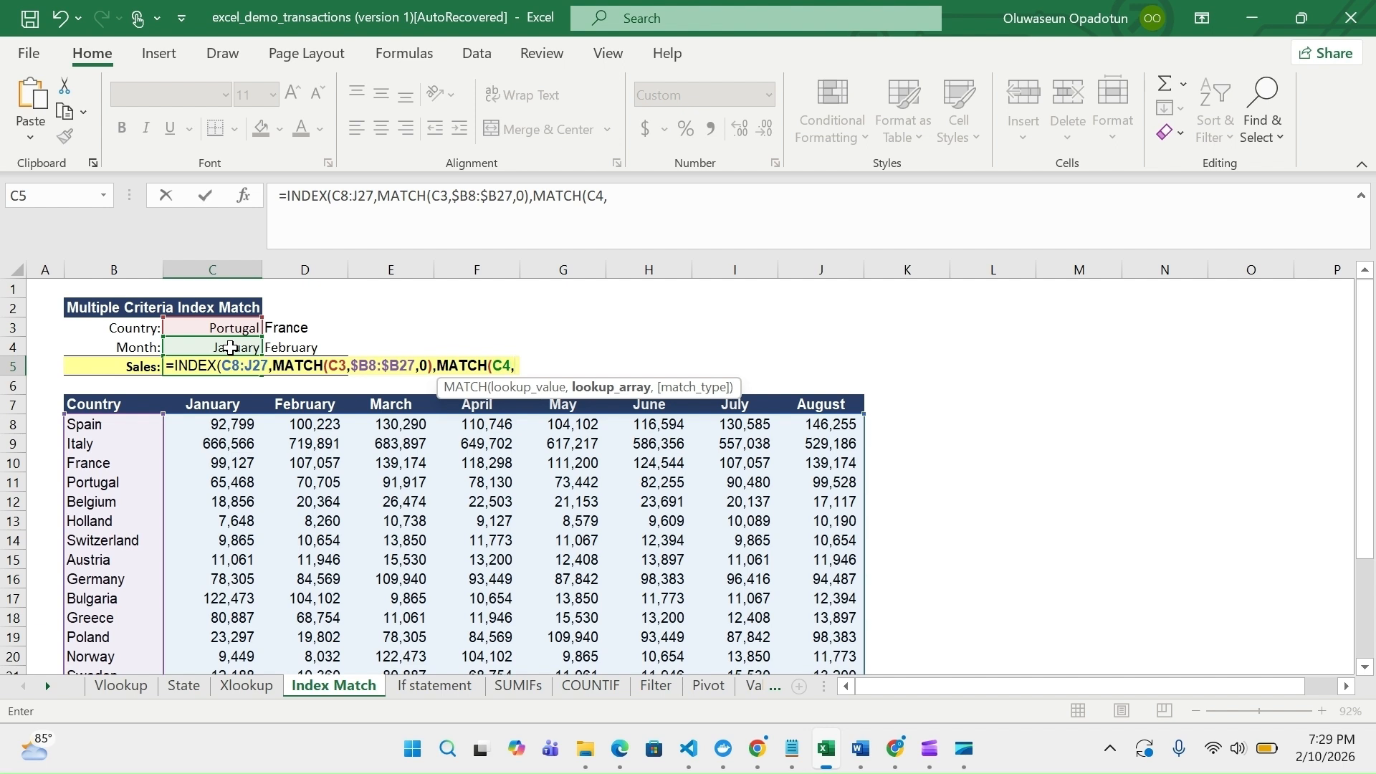
click(208, 400)
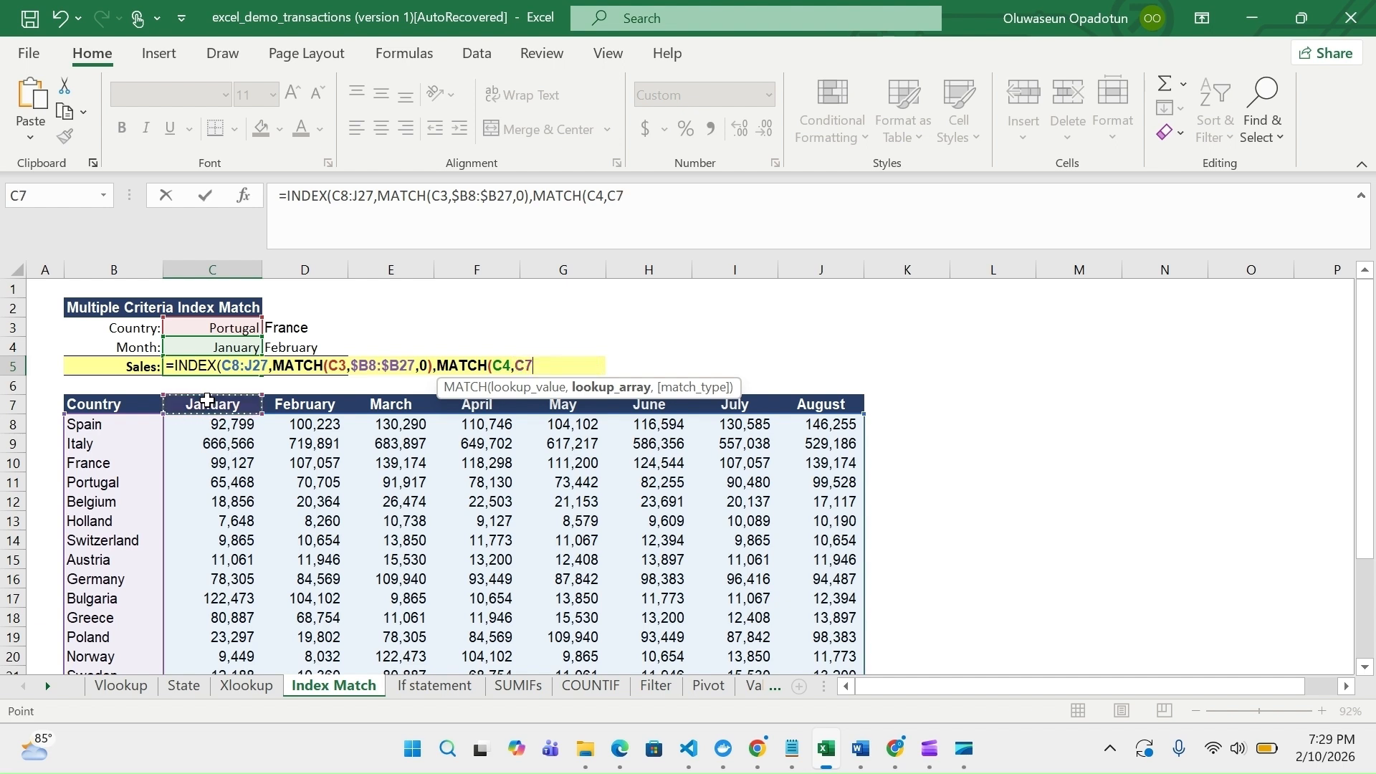
key(ctrl+shift+Right)
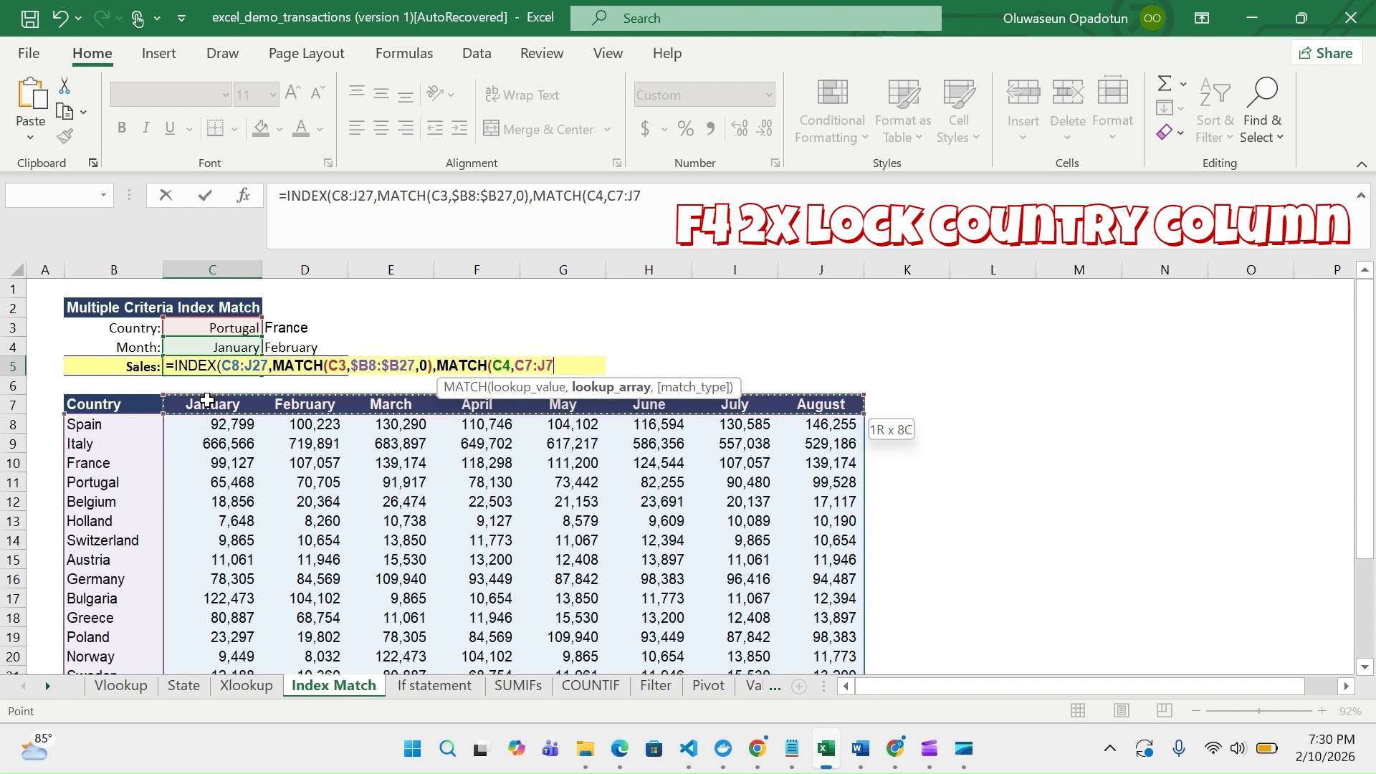
Lock the month header range as C$7:J$7, set match type 0, and complete the INDEX MATCH formula
key(F4)
key(F4)
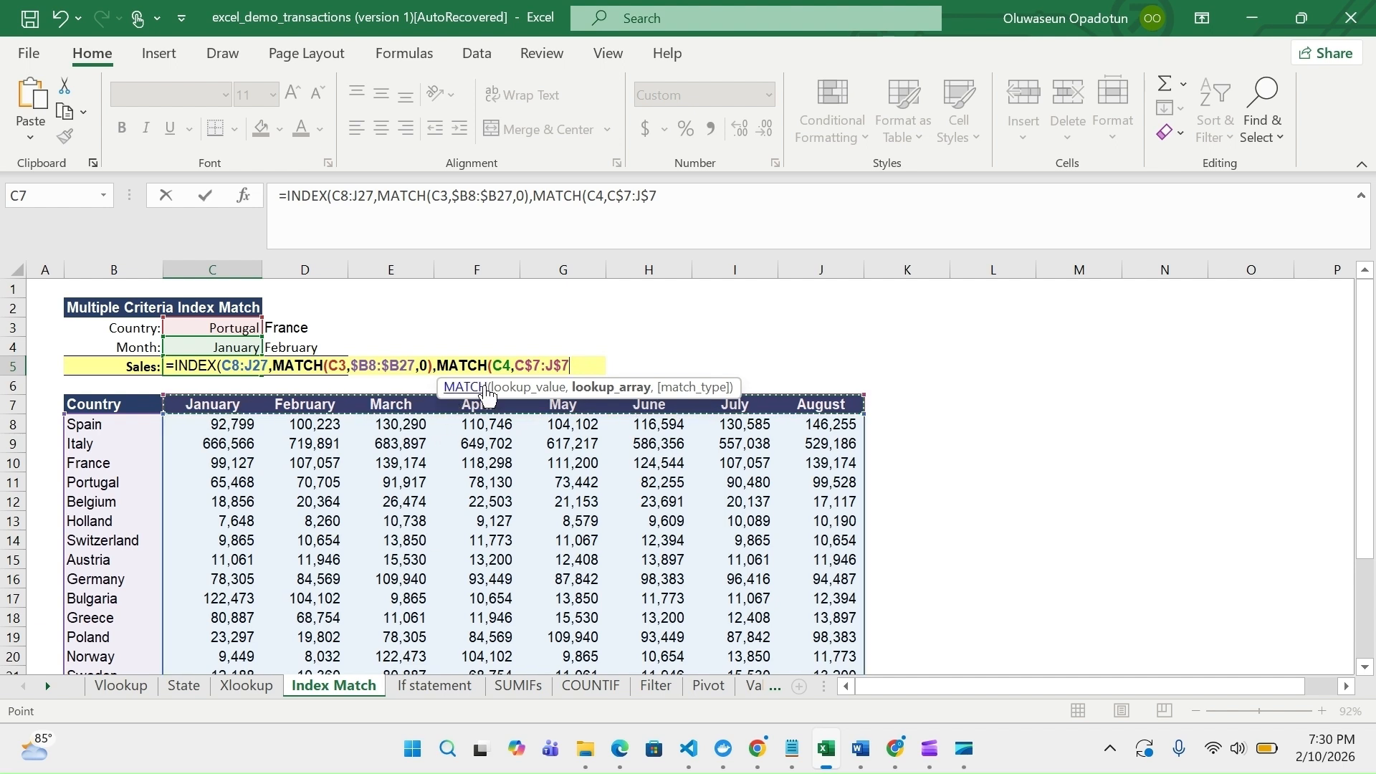
text(,)
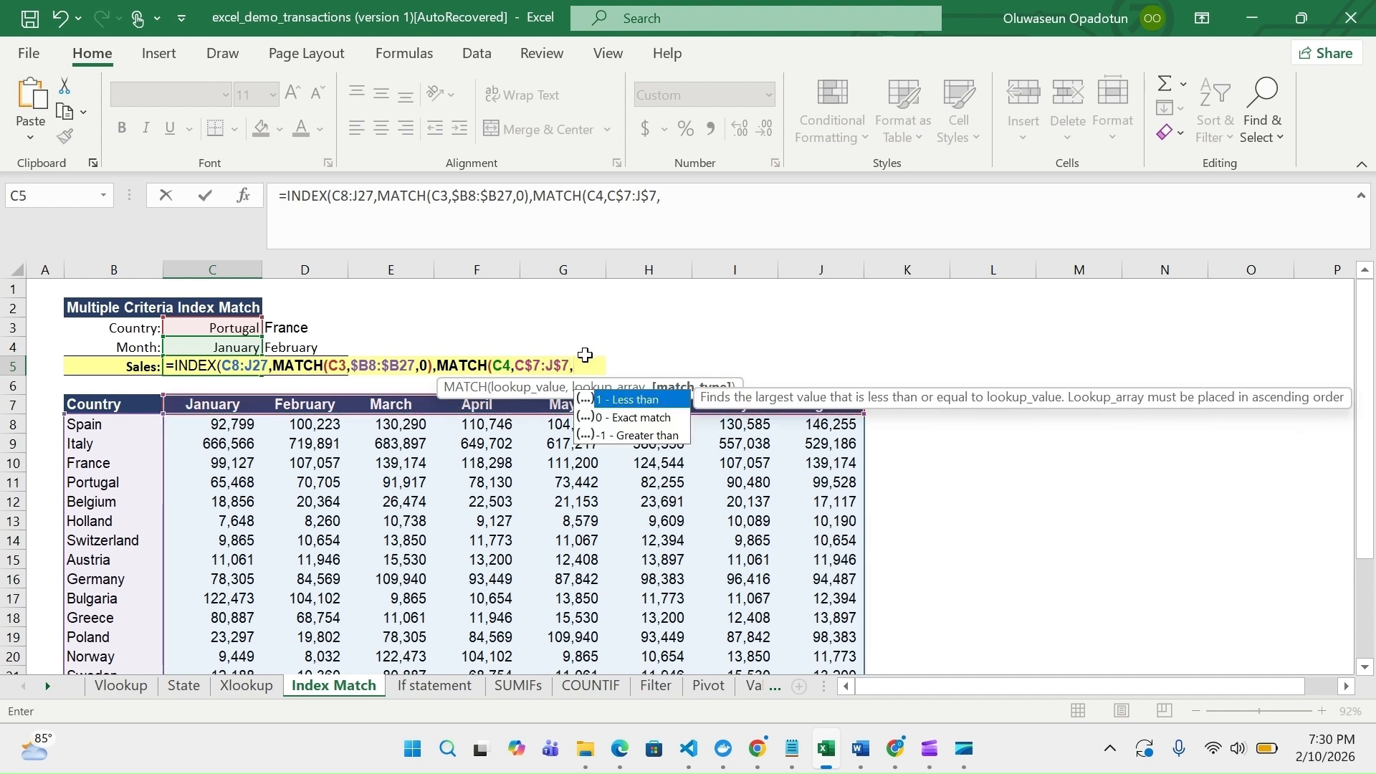
text(0))
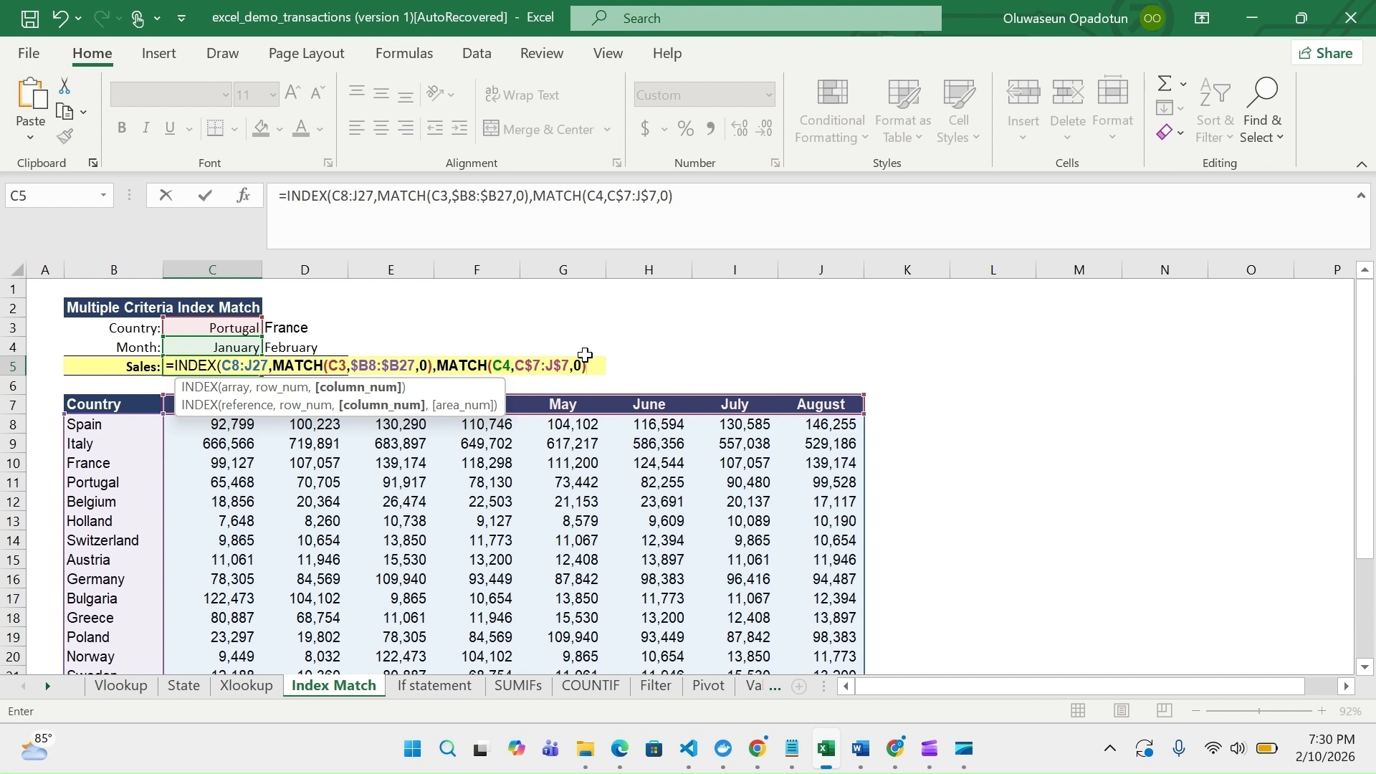
text())
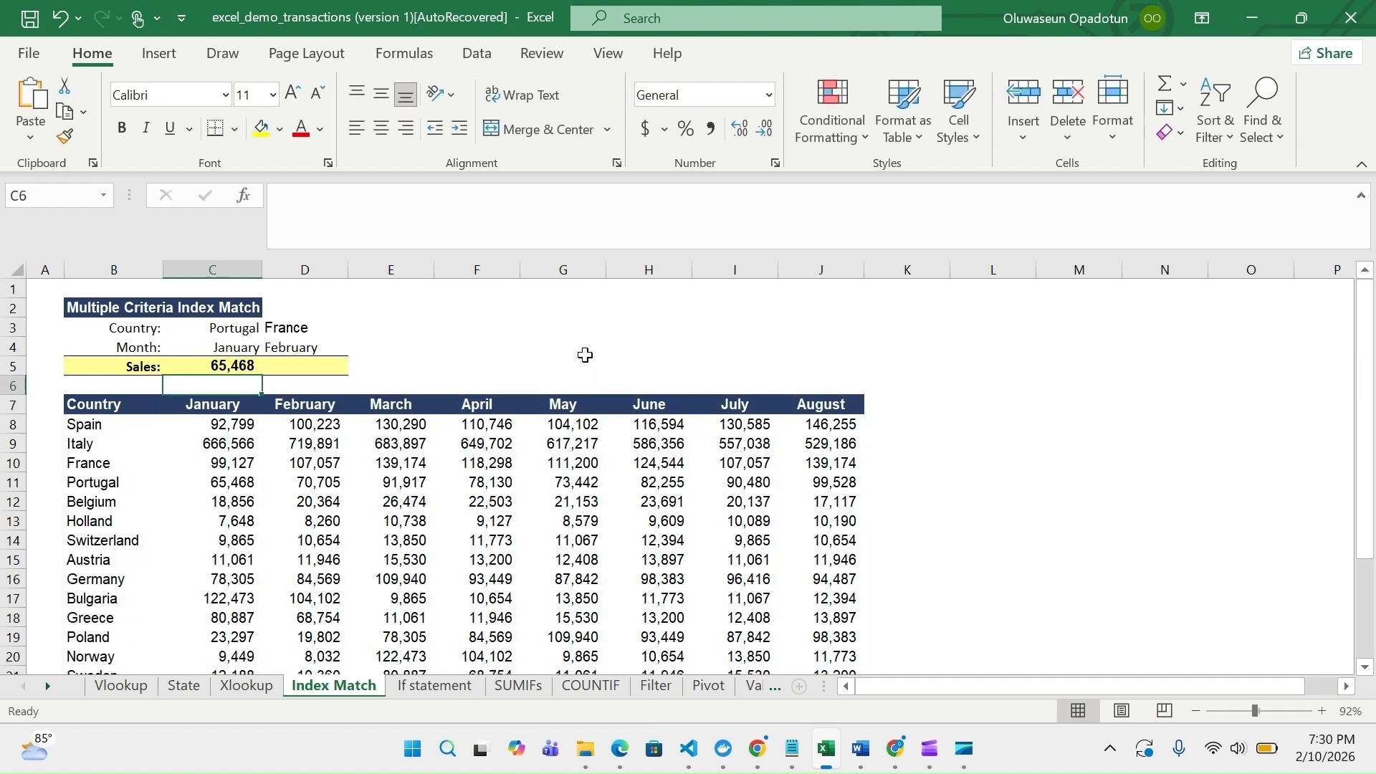
Check the C5 sales formula and its result against Portugal's January figure in the country table
click(230, 361)
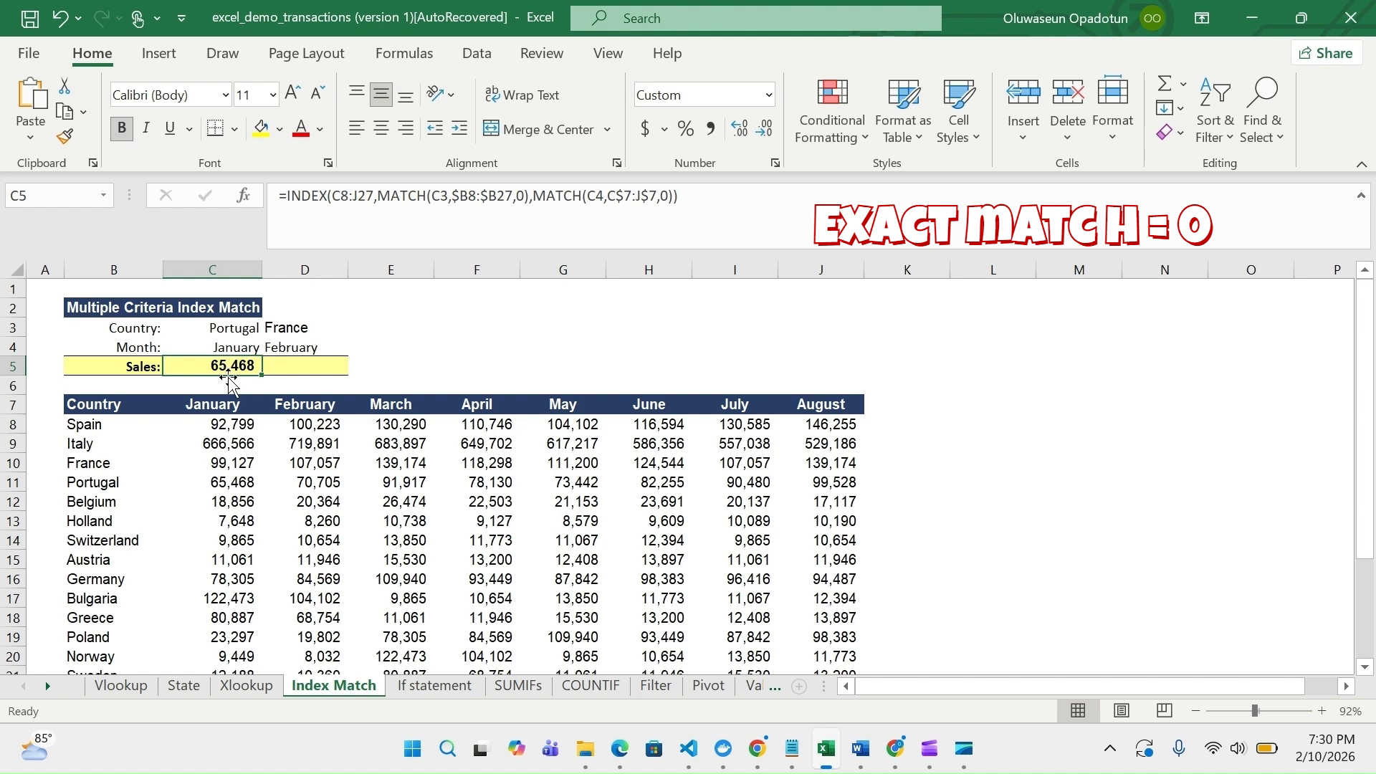
scroll(221, 527, down, 1)
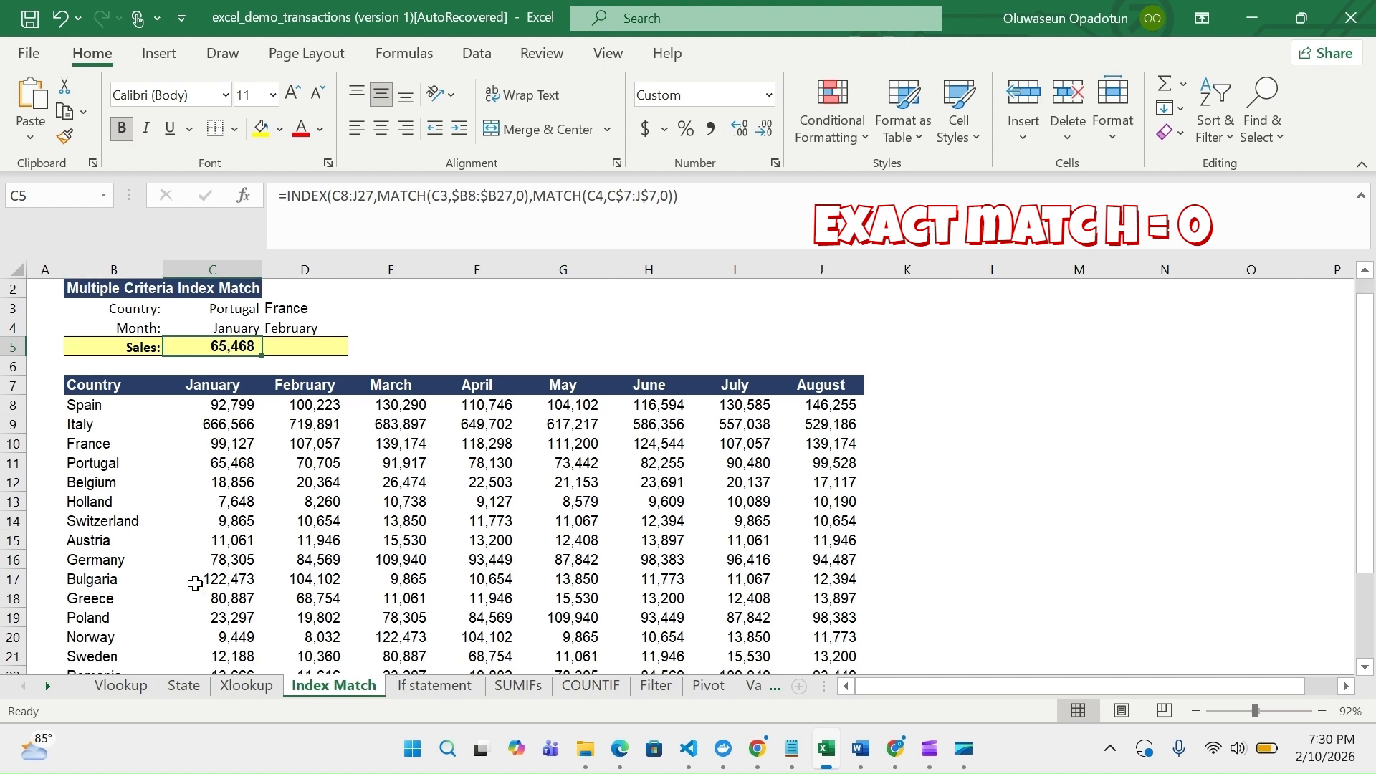
scroll(195, 584, down, 3)
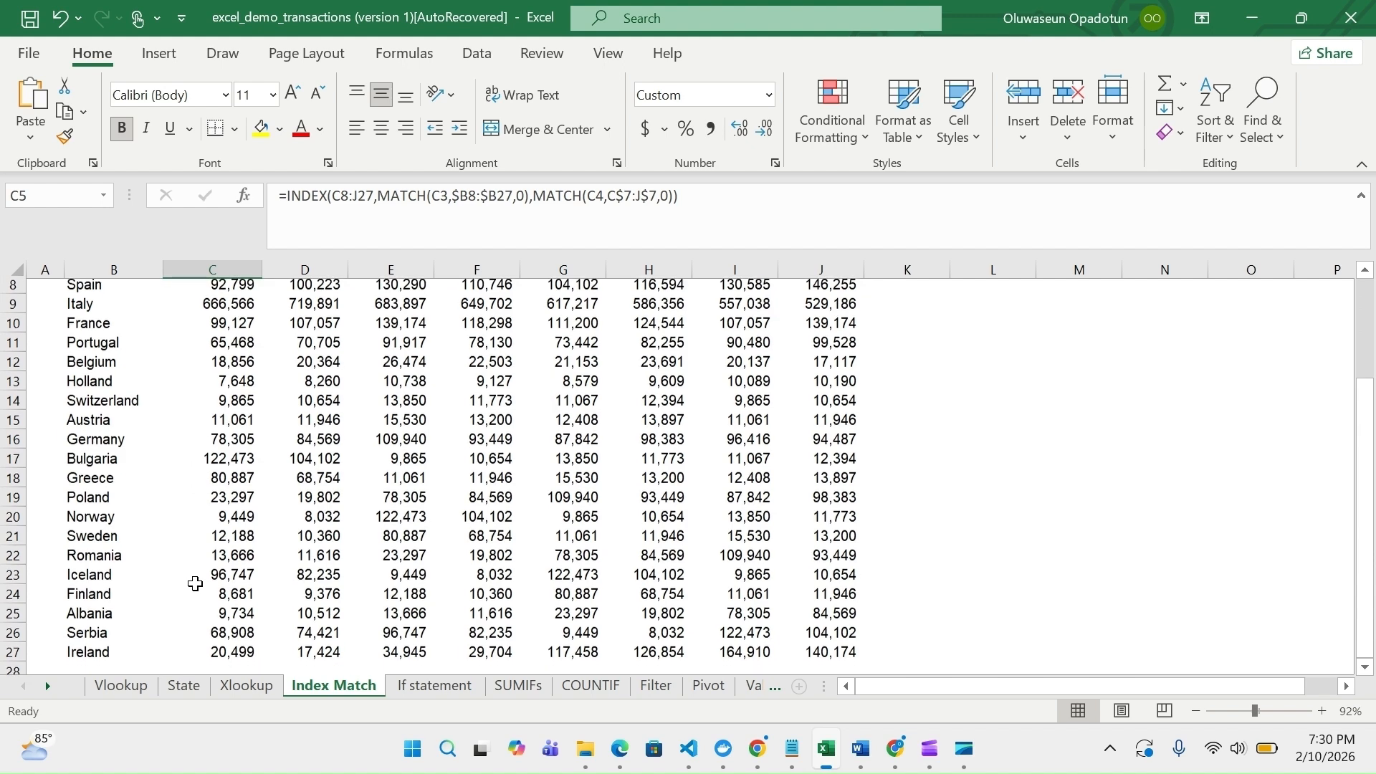
scroll(195, 584, down, 1)
scroll(195, 584, up, 1)
scroll(195, 584, up, 2)
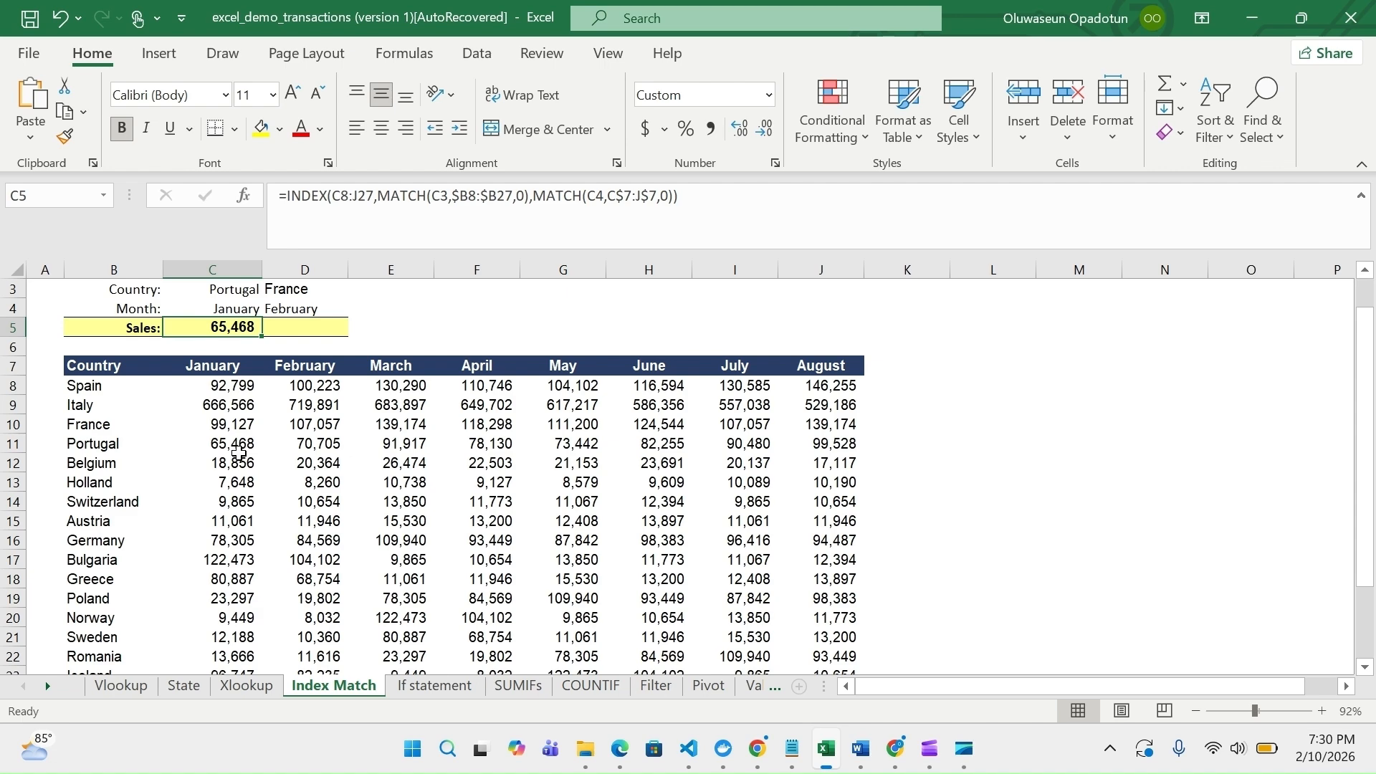
Copy the INDEX MATCH formula from C5 across to D5 for France and February, and inspect the copied formula
scroll(239, 453, up, 1)
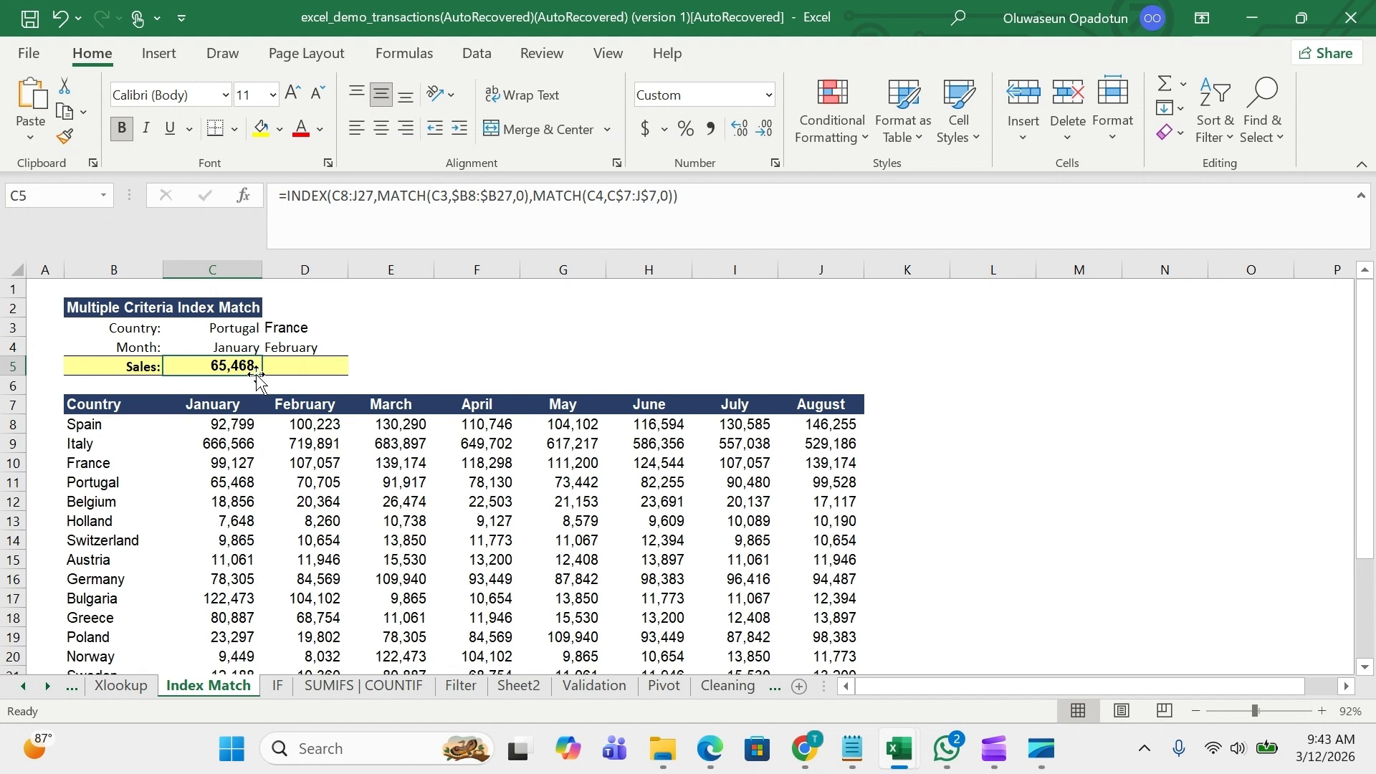
drag(262, 373, 314, 371)
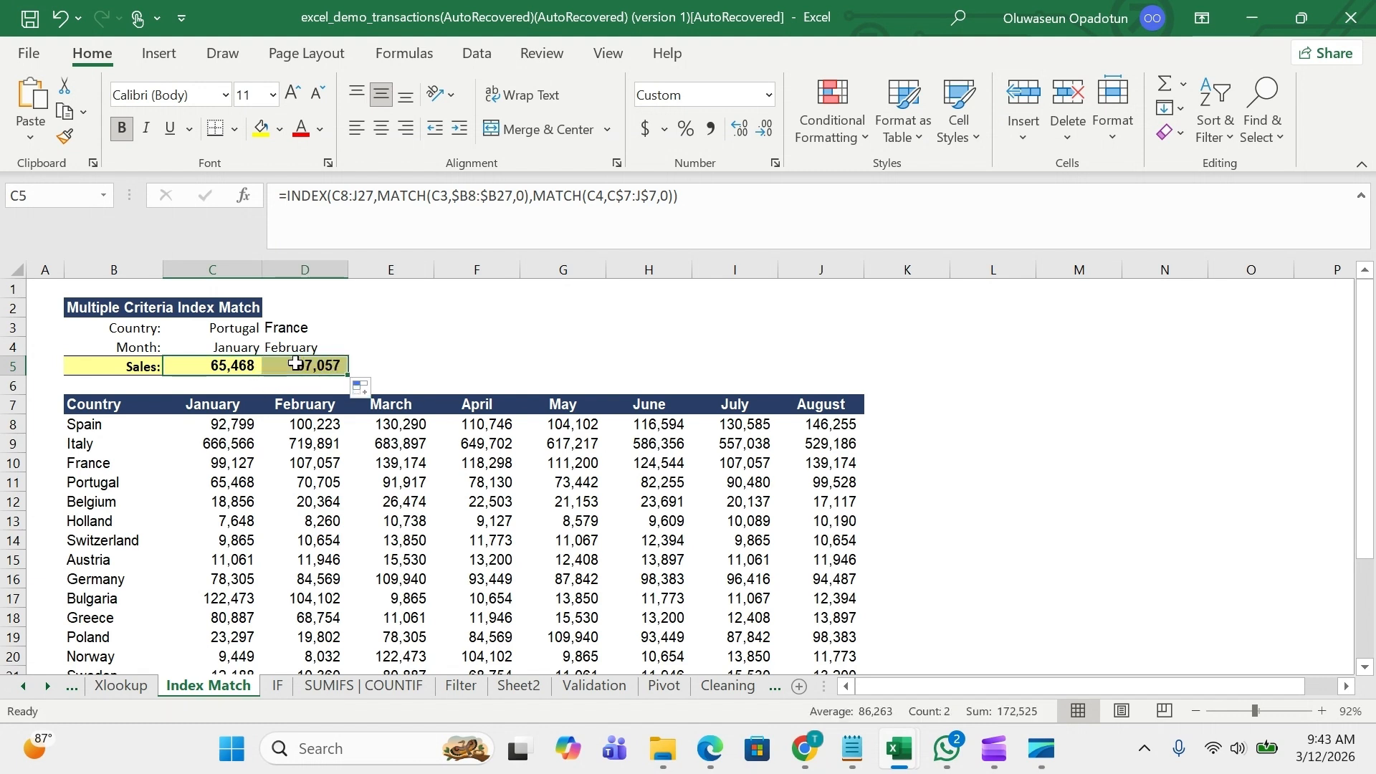
click(295, 365)
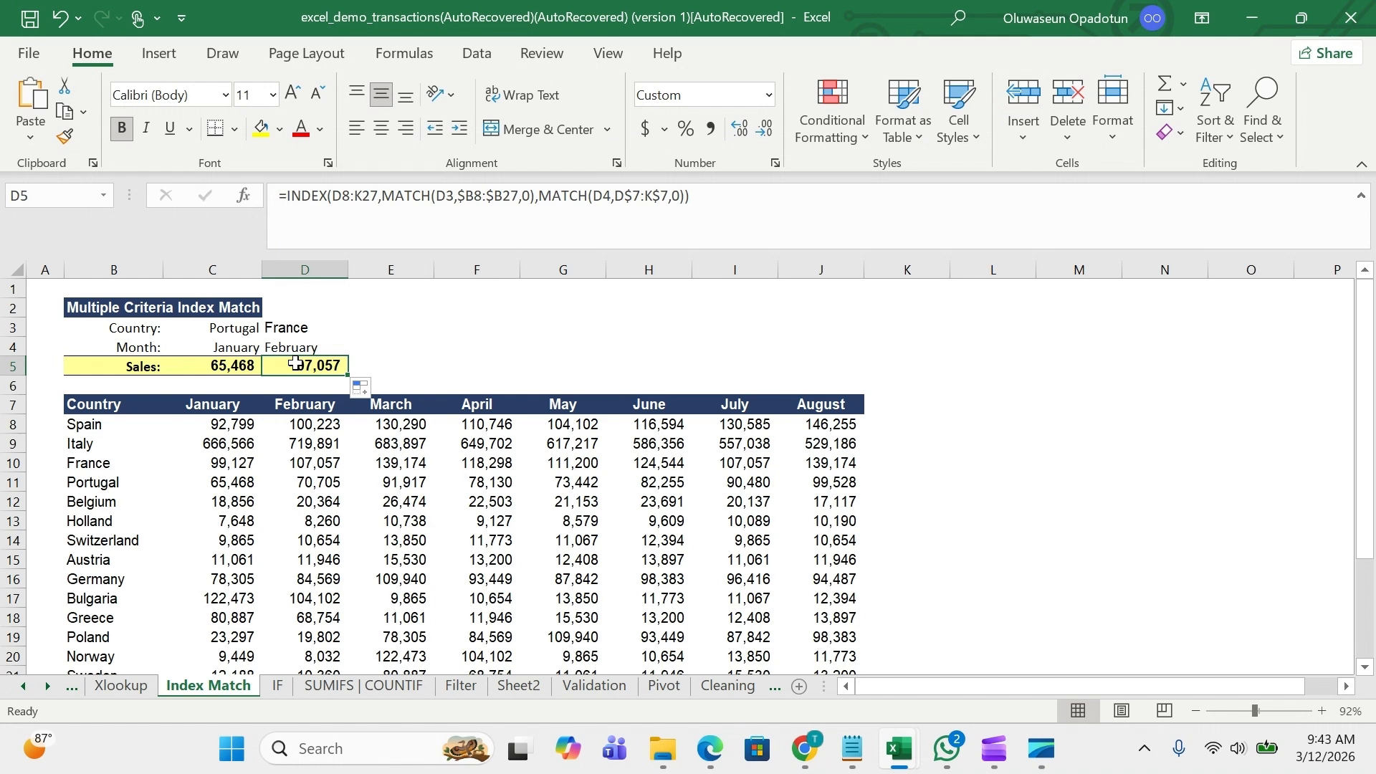